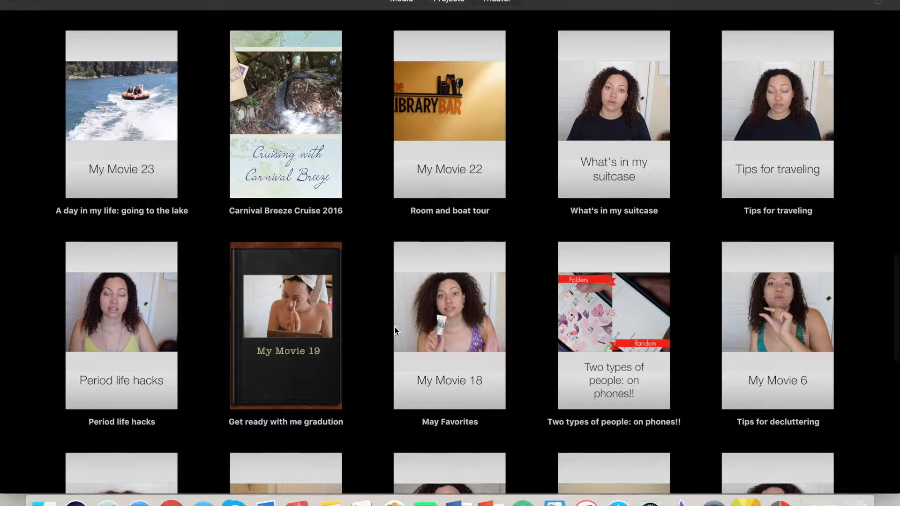
Step: Create a new movie project from the projects overview
scroll(394, 328, "up", 20)
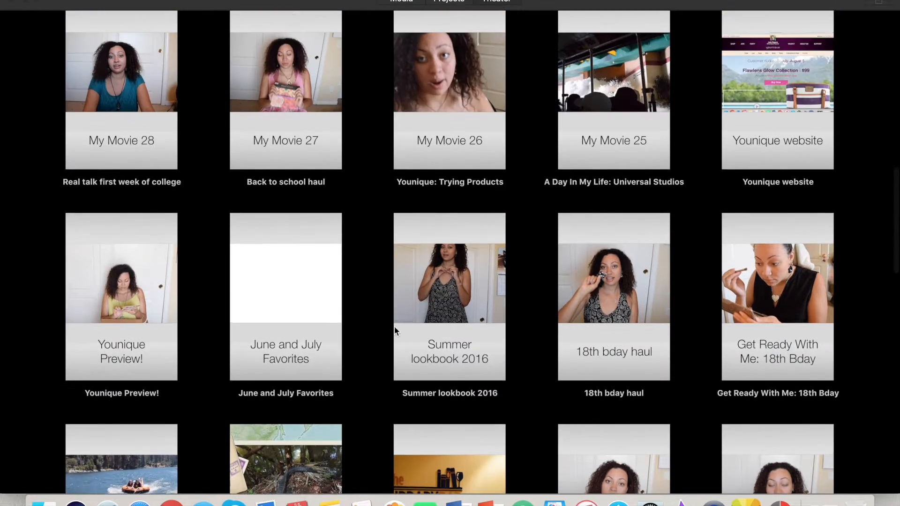
scroll(395, 328, "up", 4)
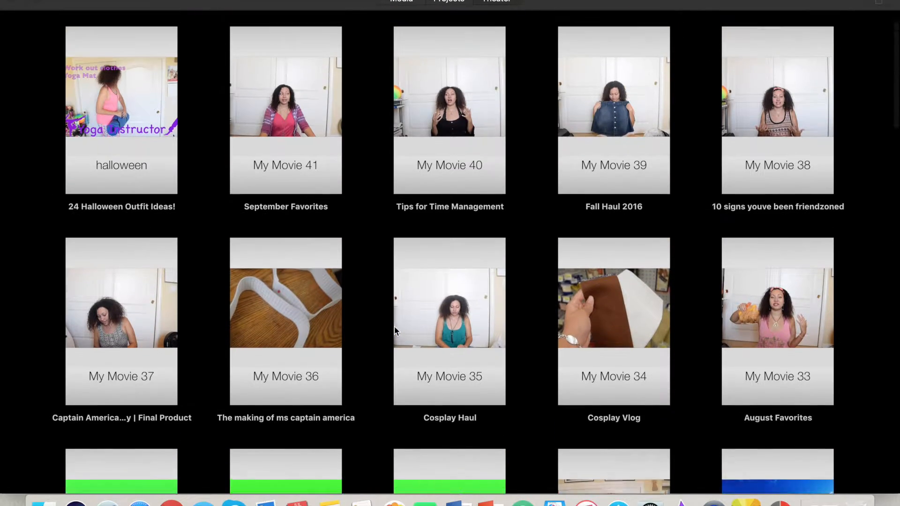
left_click(457, 2)
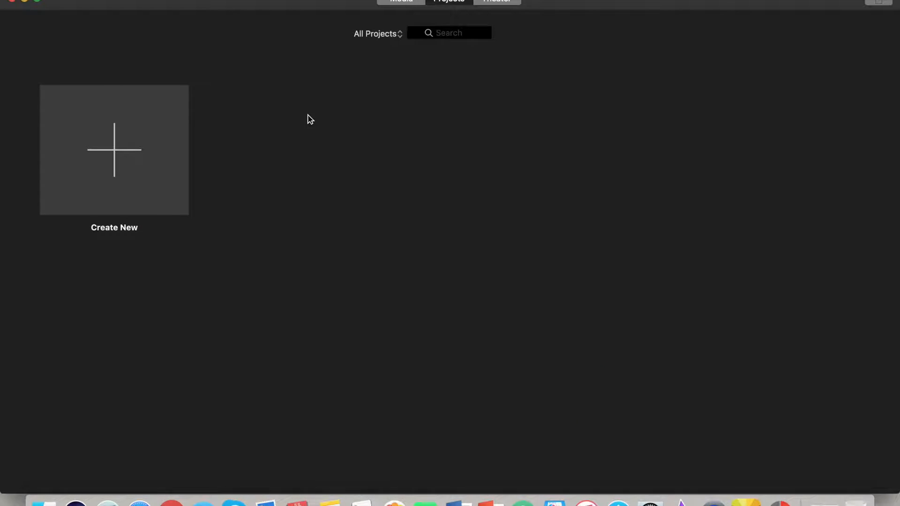
left_click(127, 167)
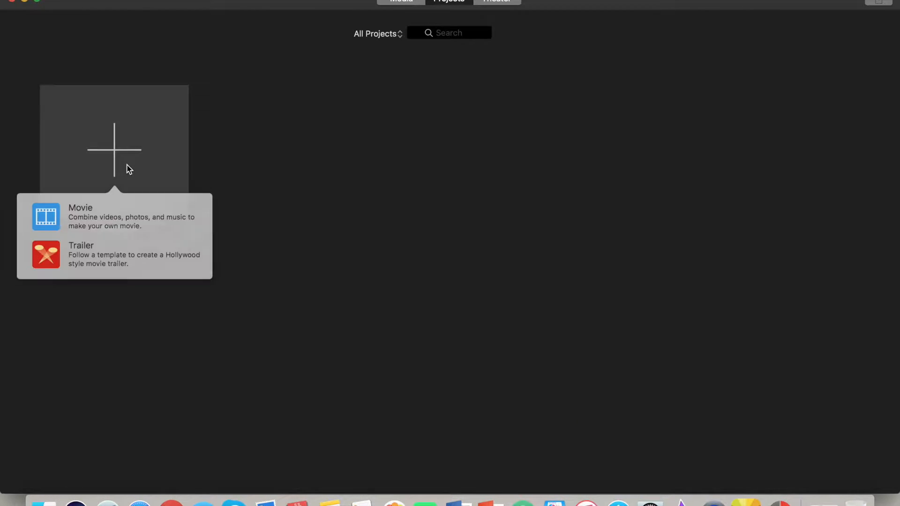
left_click(131, 209)
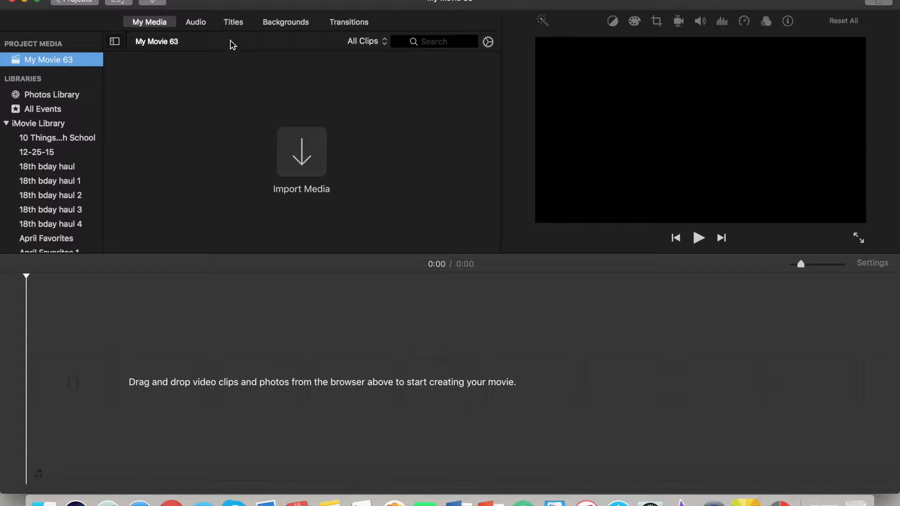
Step: Look through the iTunes songs available as audio for the movie
left_click(200, 24)
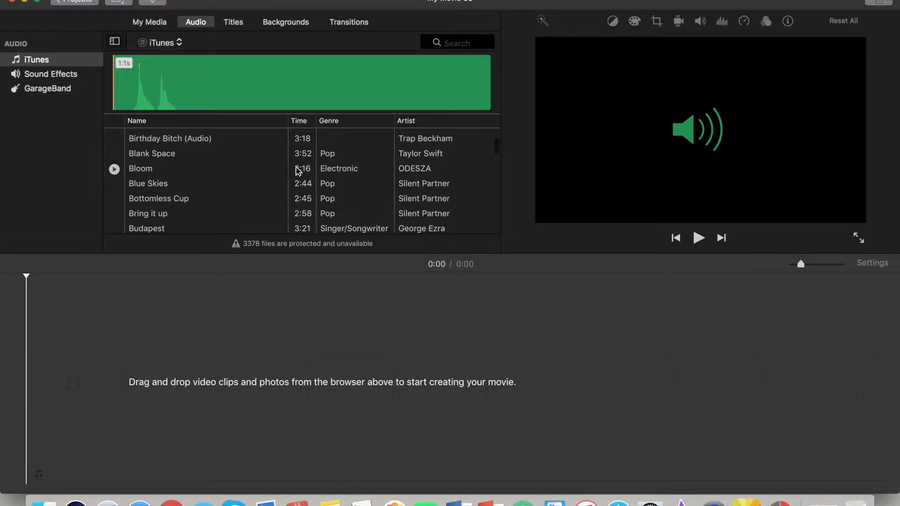
scroll(282, 152, "up", 5)
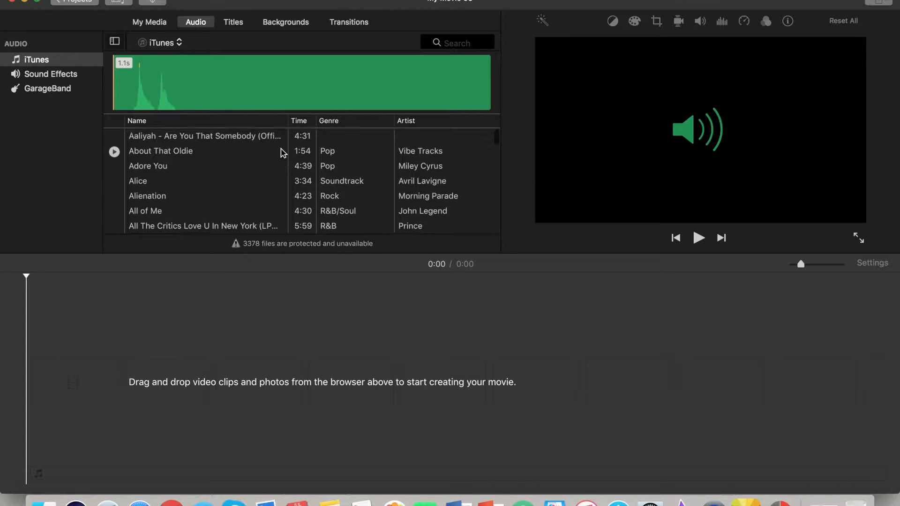
scroll(282, 152, "down", 10)
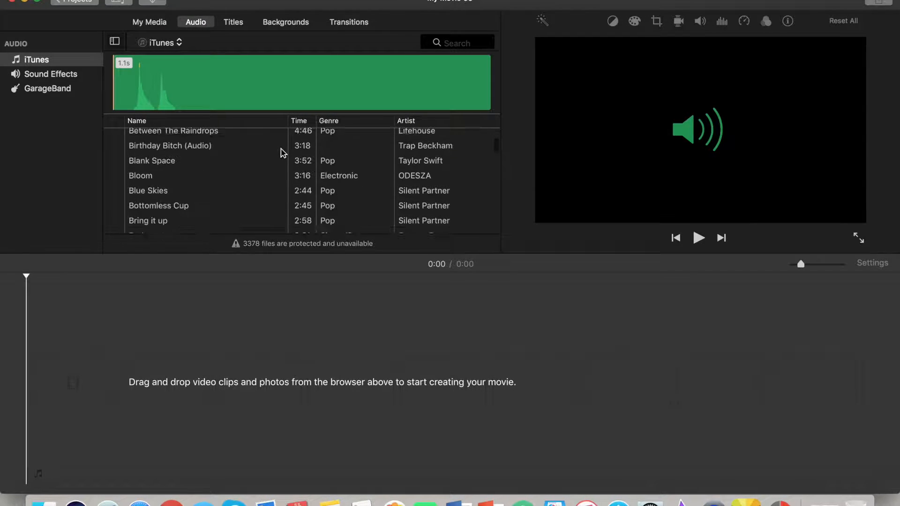
scroll(282, 152, "down", 8)
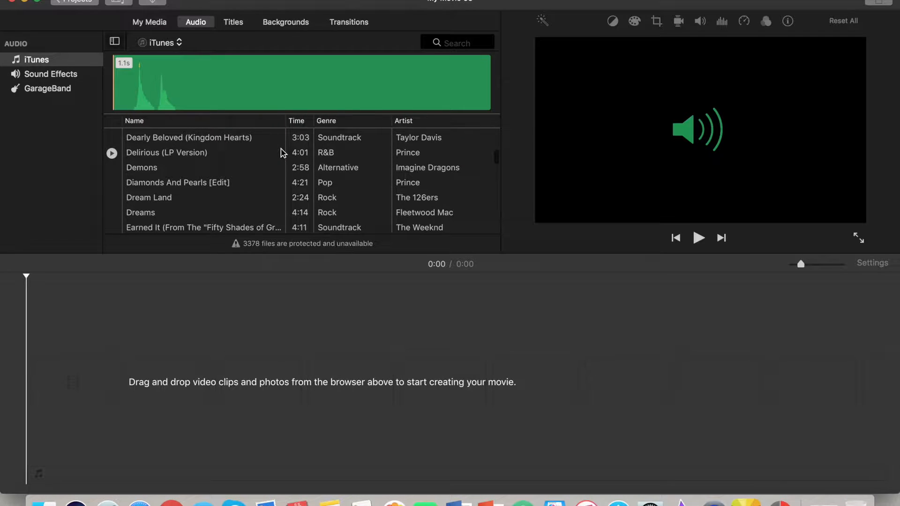
scroll(283, 152, "down", 12)
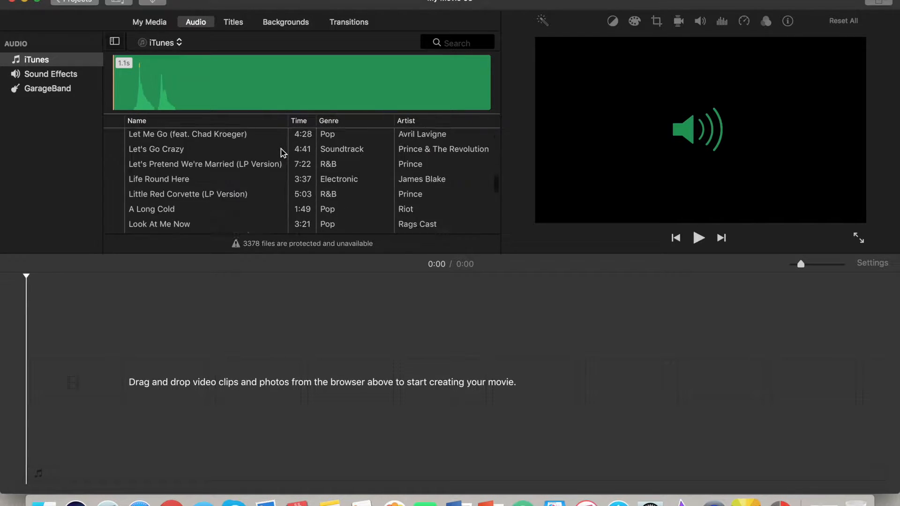
scroll(282, 153, "down", 15)
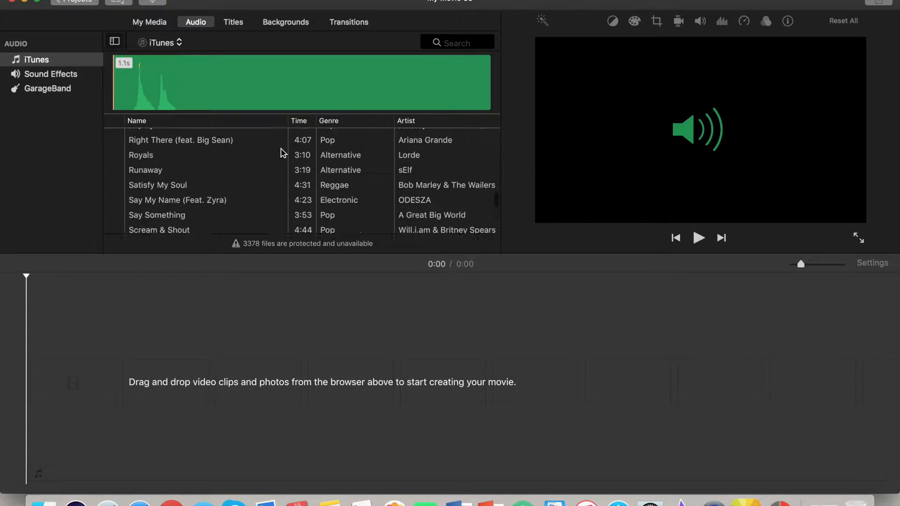
scroll(283, 152, "down", 2)
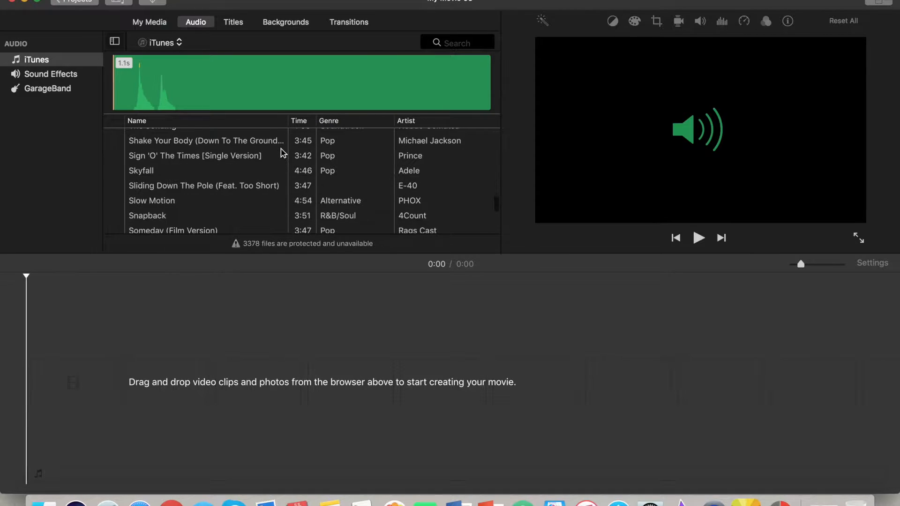
Step: Look through the built-in sound effects and check the GarageBand audio list
left_click(75, 75)
scroll(169, 168, "down", 4)
scroll(168, 164, "up", 4)
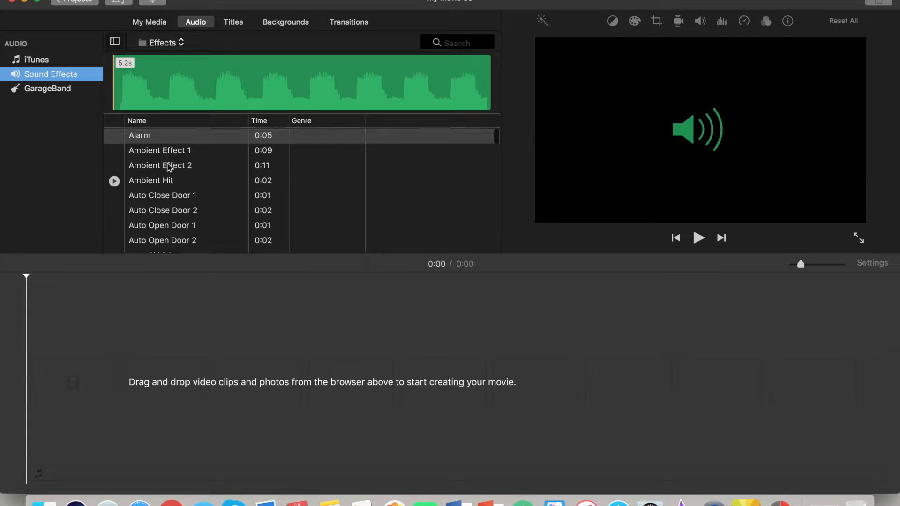
scroll(168, 167, "down", 10)
scroll(160, 155, "up", 5)
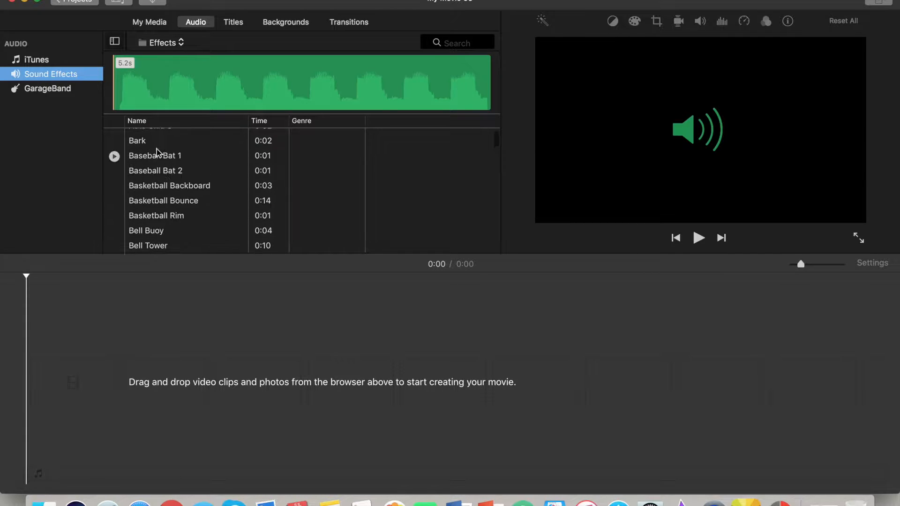
left_click(80, 88)
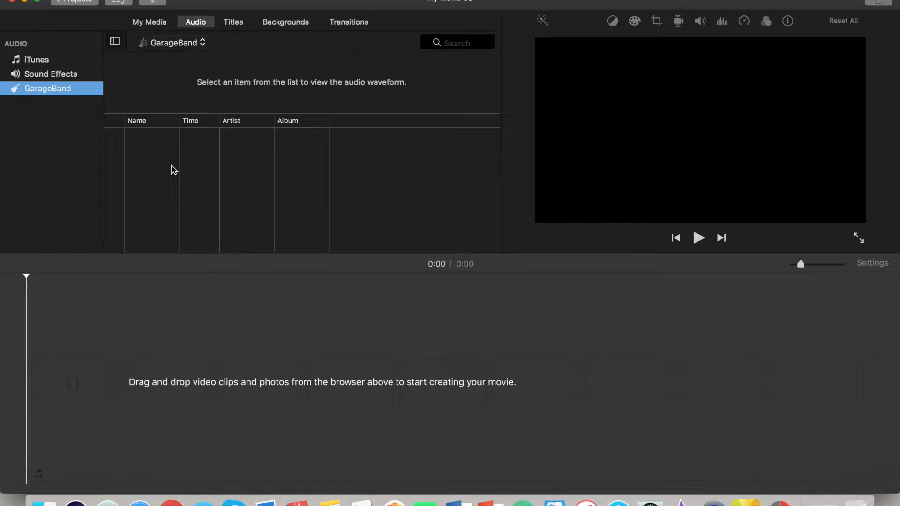
Step: Look through the available title styles and the maps and backgrounds
left_click(227, 26)
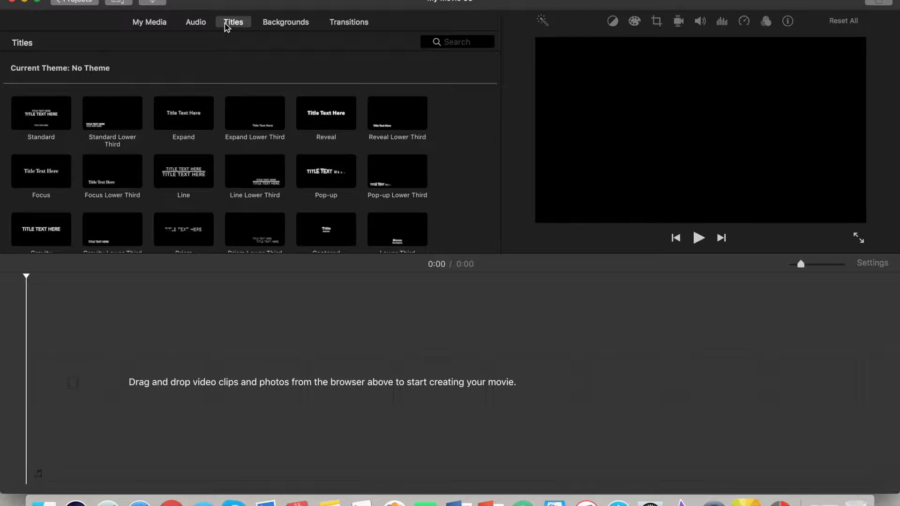
scroll(159, 143, "down", 5)
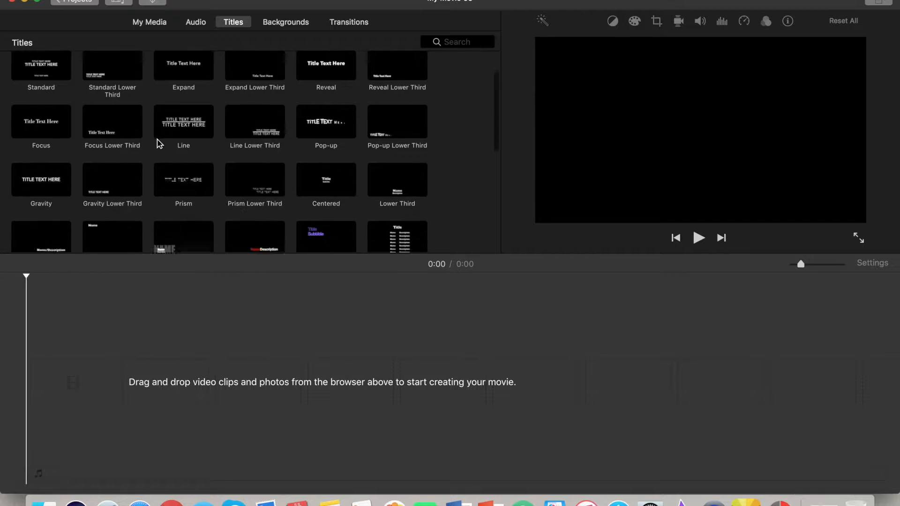
scroll(159, 143, "down", 7)
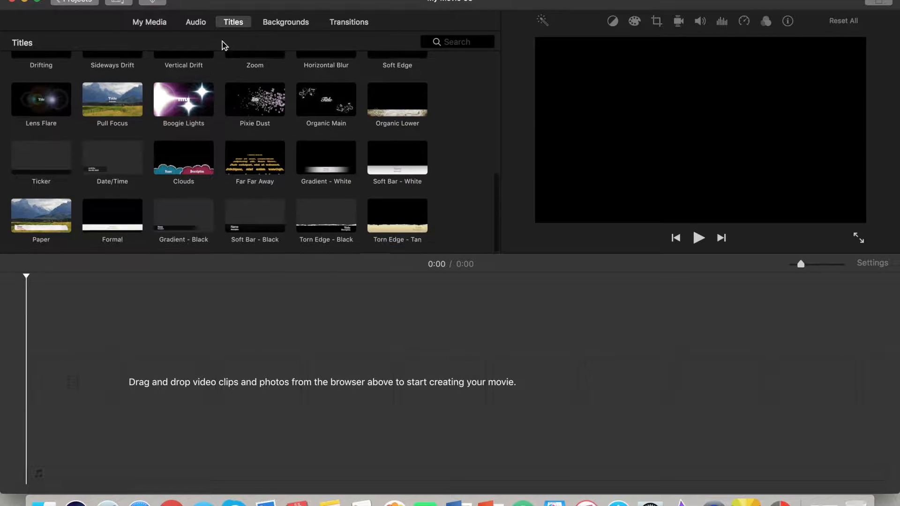
left_click(262, 23)
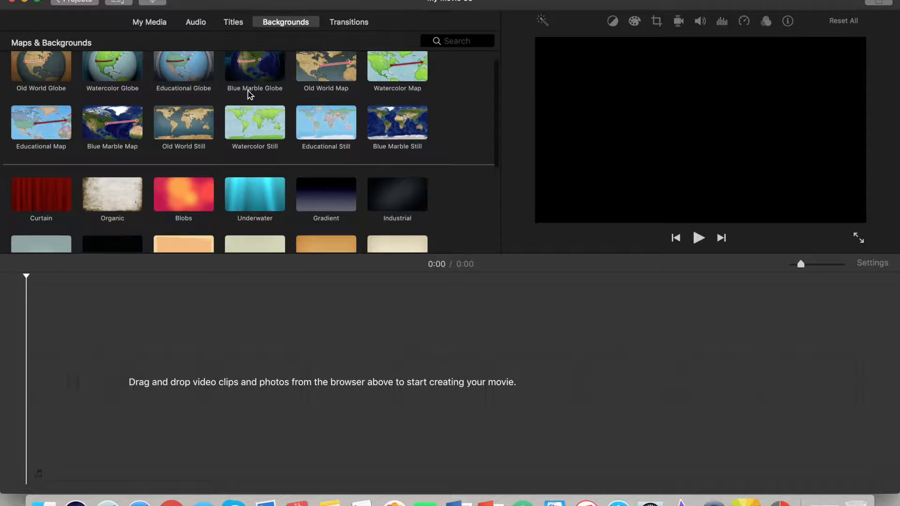
scroll(247, 95, "down", 5)
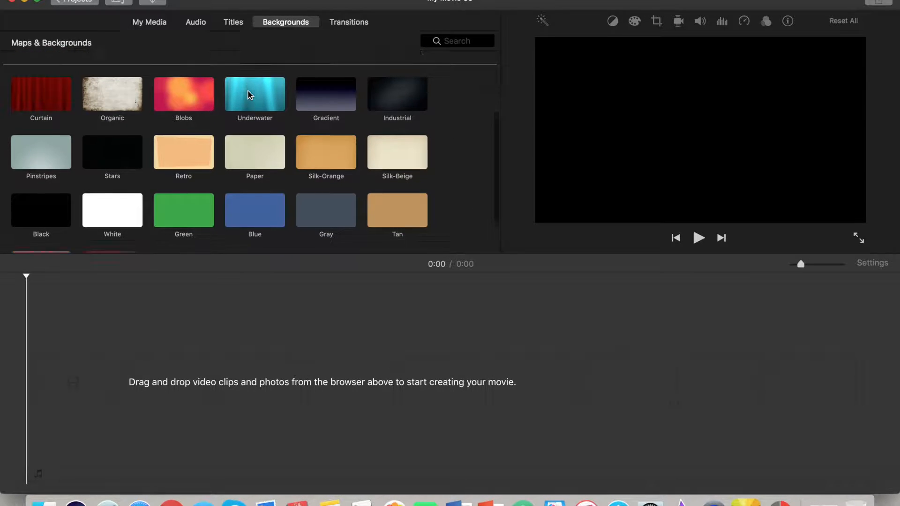
scroll(249, 94, "down", 3)
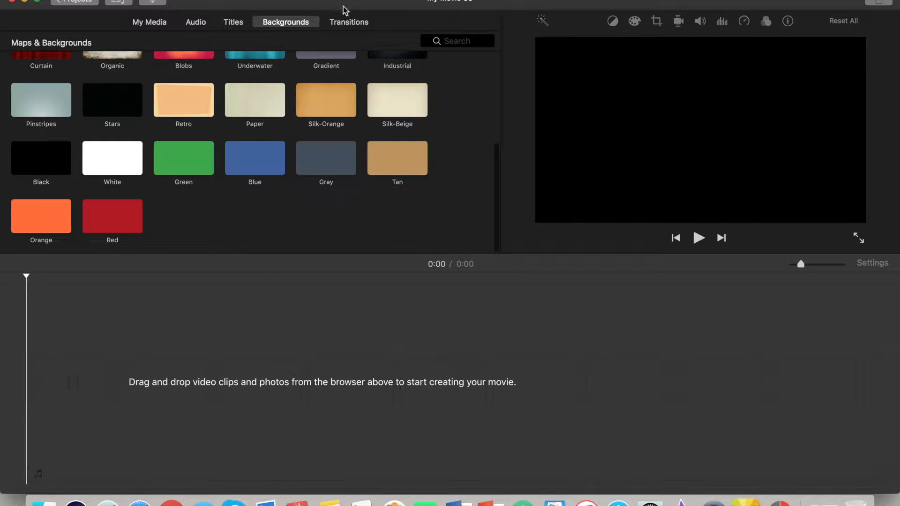
Step: Examine the available transitions between clips
left_click(336, 23)
scroll(365, 131, "down", 3)
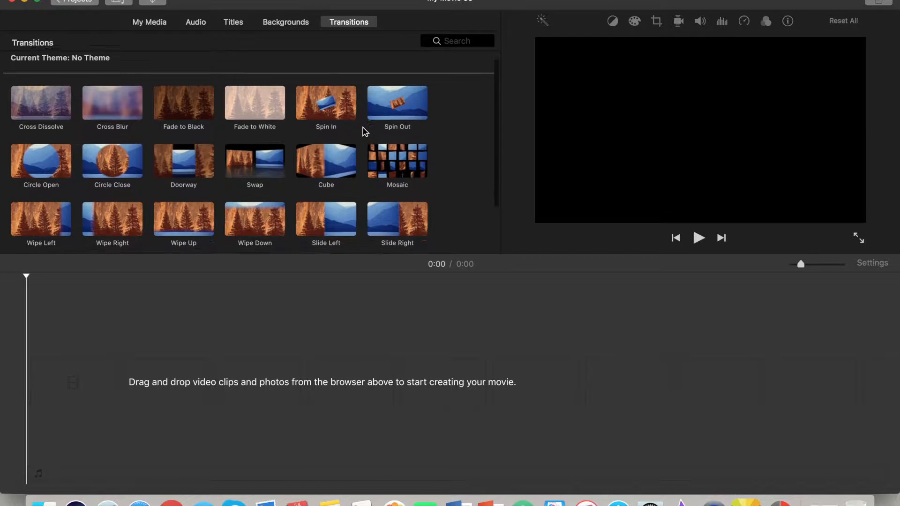
scroll(365, 131, "down", 2)
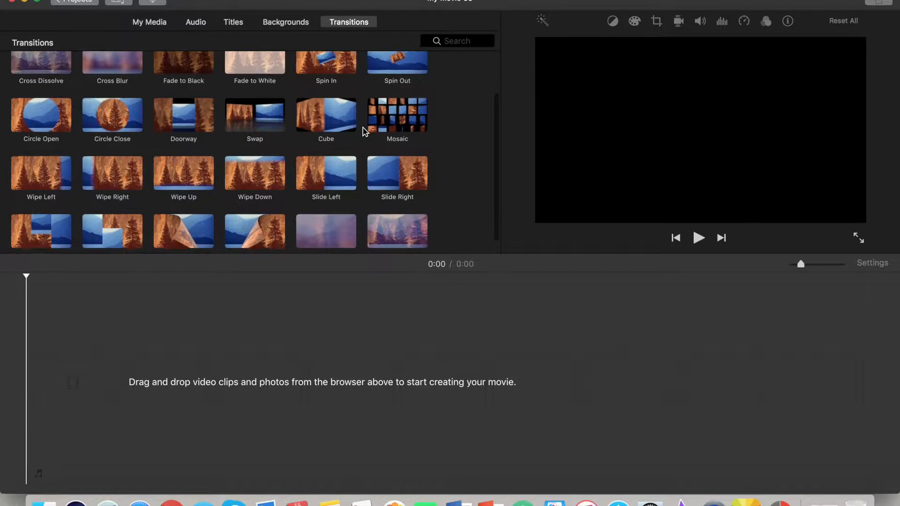
scroll(365, 132, "up", 3)
scroll(364, 131, "up", 3)
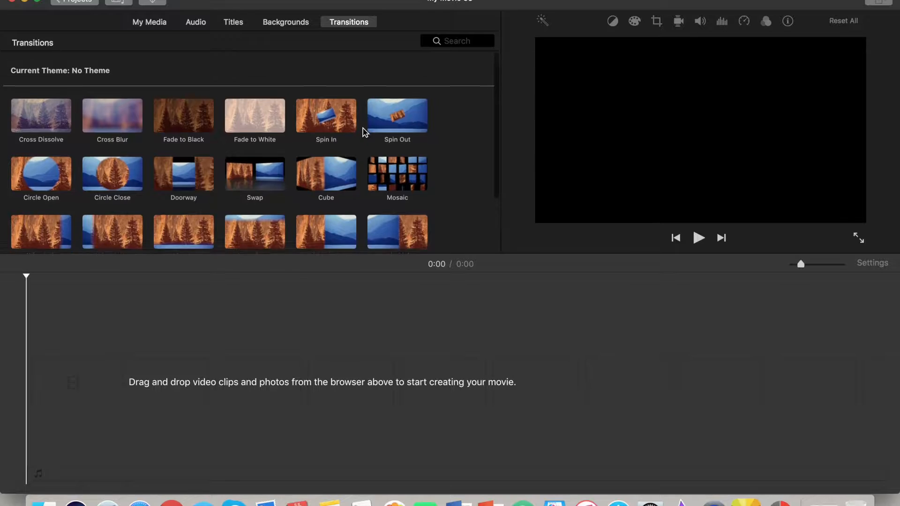
Step: Review the themes offered in the project settings and dismiss them without changing the theme
left_click(872, 266)
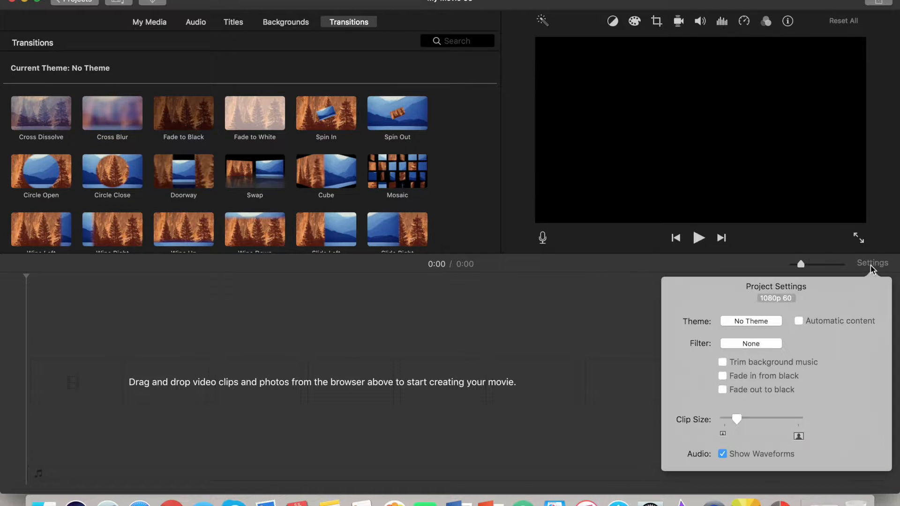
left_click(746, 322)
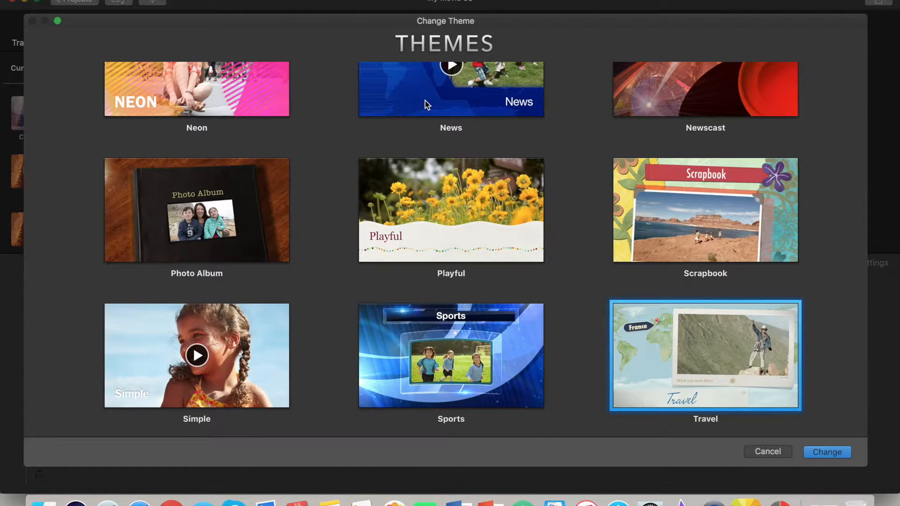
scroll(379, 139, "up", 1)
scroll(379, 139, "up", 5)
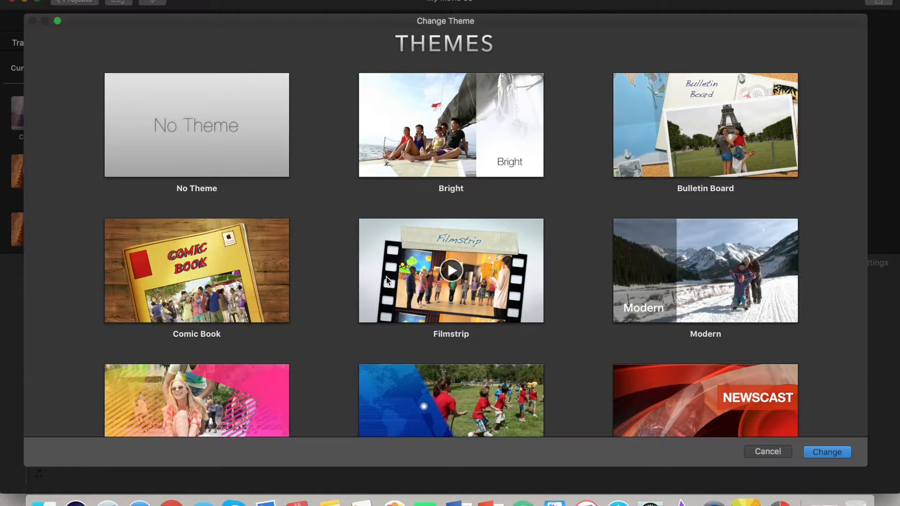
scroll(655, 283, "down", 3)
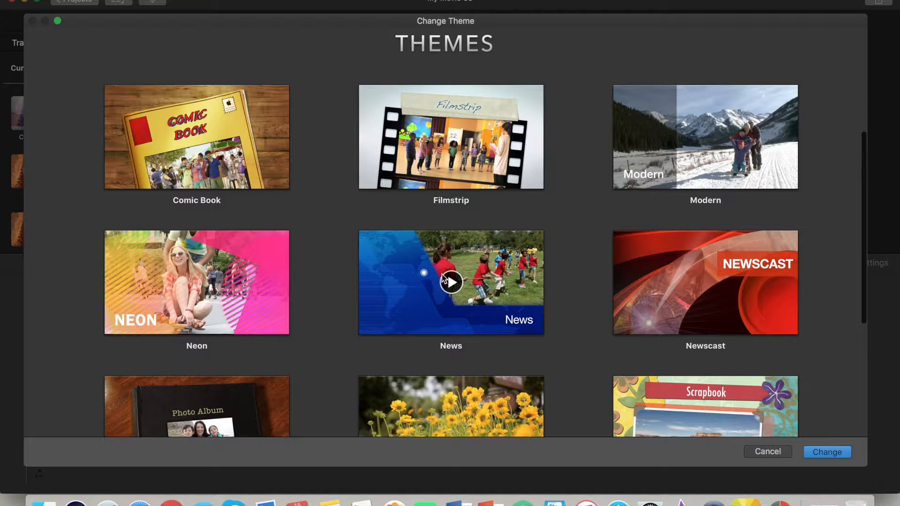
scroll(698, 273, "down", 3)
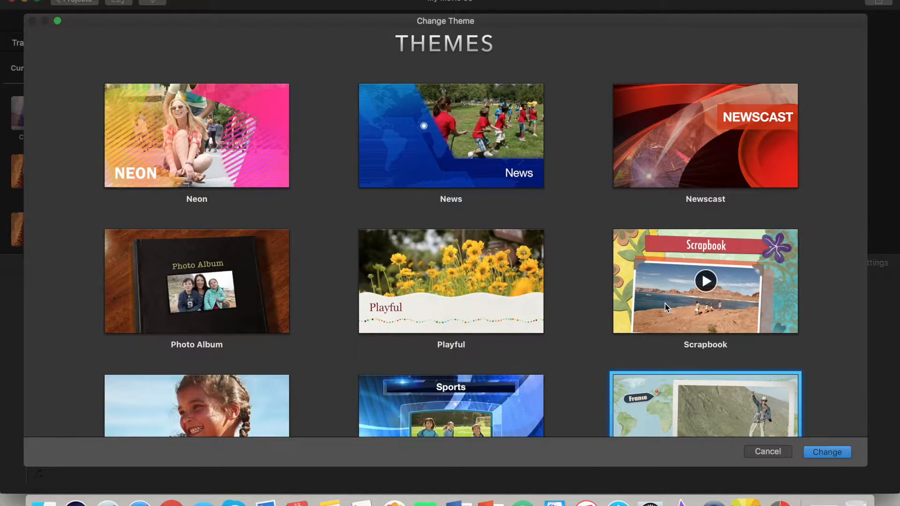
scroll(665, 303, "down", 2)
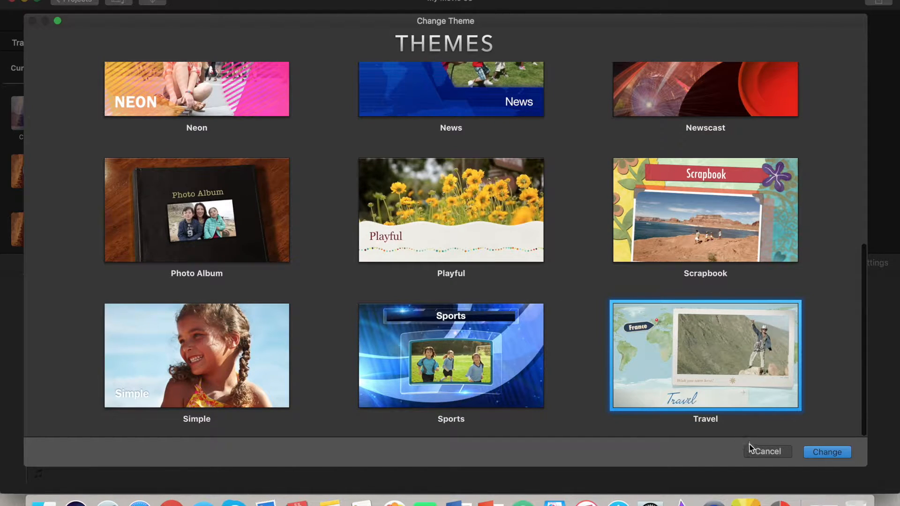
left_click(759, 457)
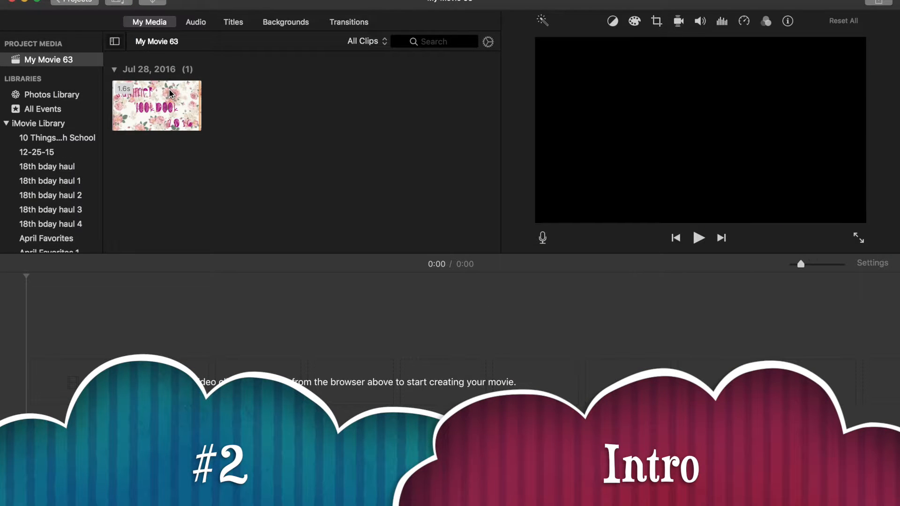
Step: Add the floral summer lookbook intro clip from the project media to the start of the empty timeline
left_click_drag(169, 93, 40, 382)
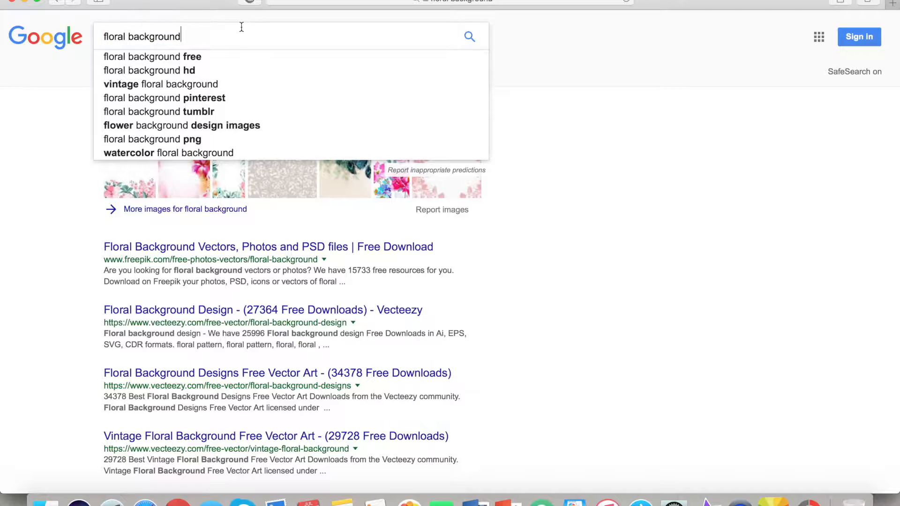
Step: Switch to the Safari browser and search Google Images for "floral background tumblr"
type("tumblr")
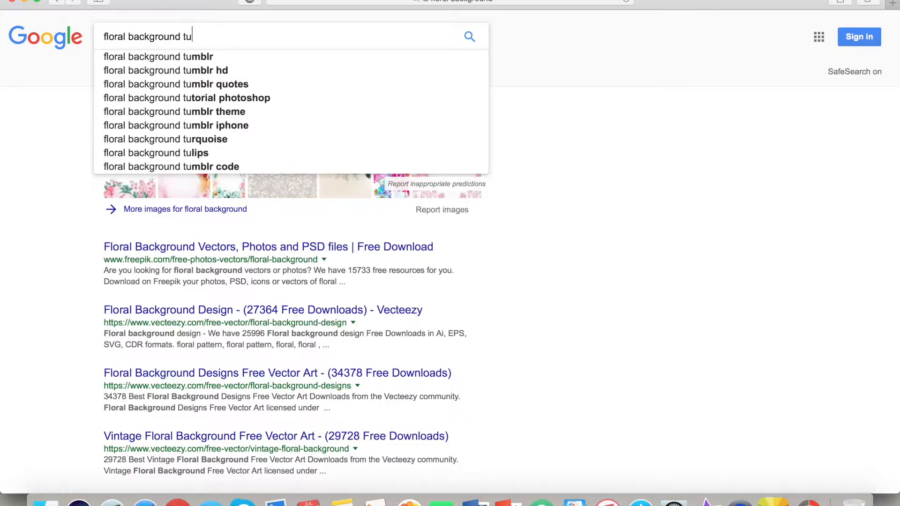
key("Return")
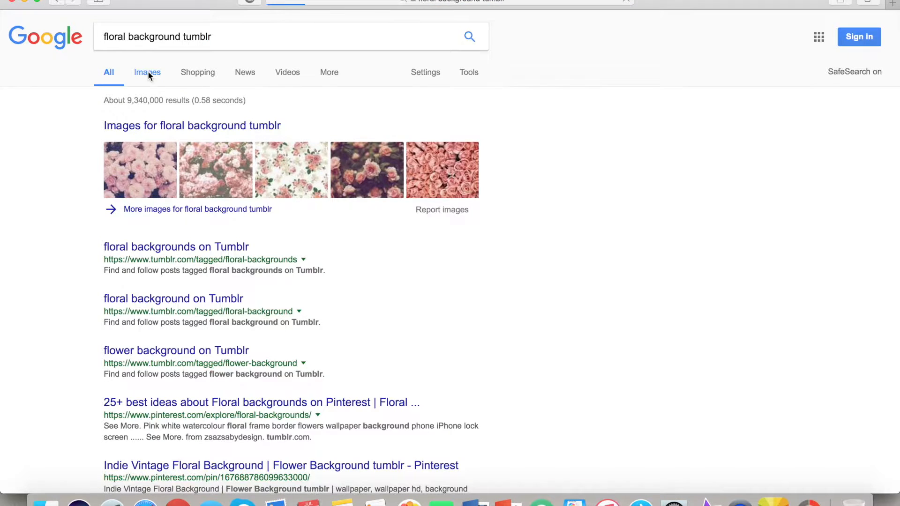
left_click(148, 74)
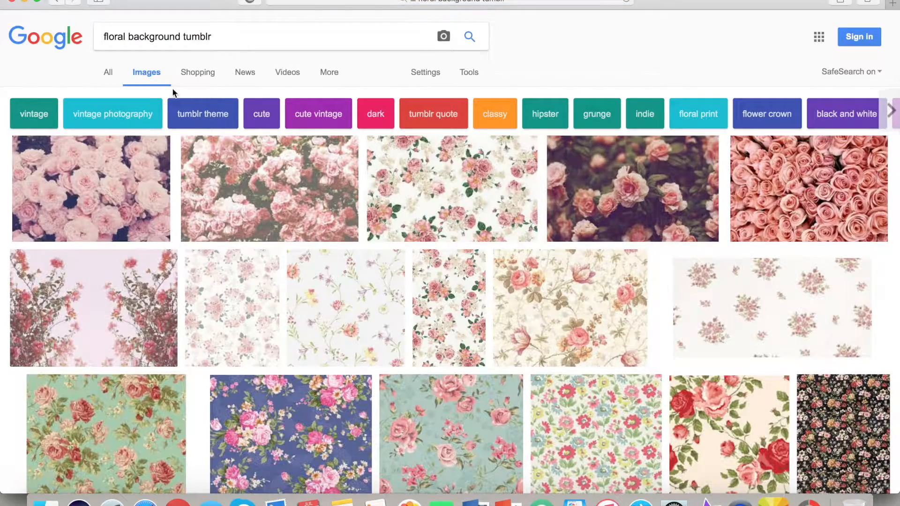
Step: Save the white floral wallpaper with pink roses to the Desktop as tumblr-flower-backgrounds-1
left_click(419, 171)
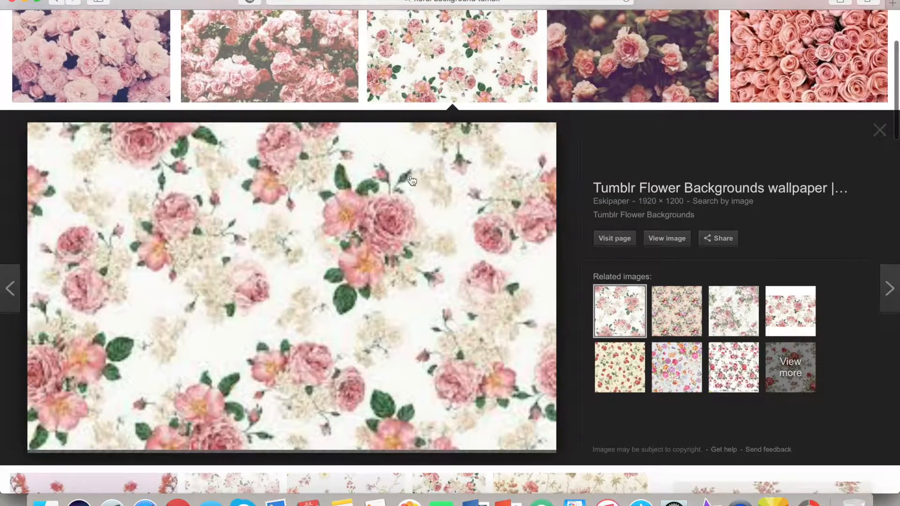
right_click(277, 275)
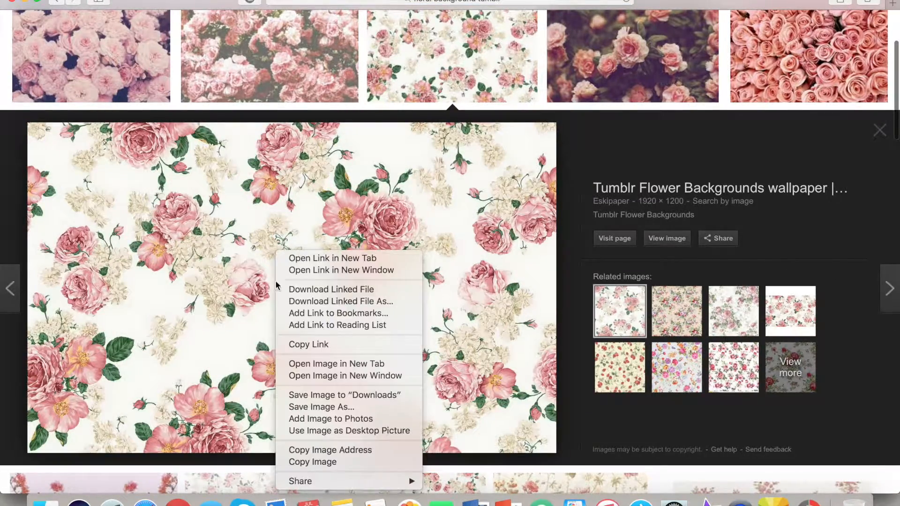
left_click(324, 408)
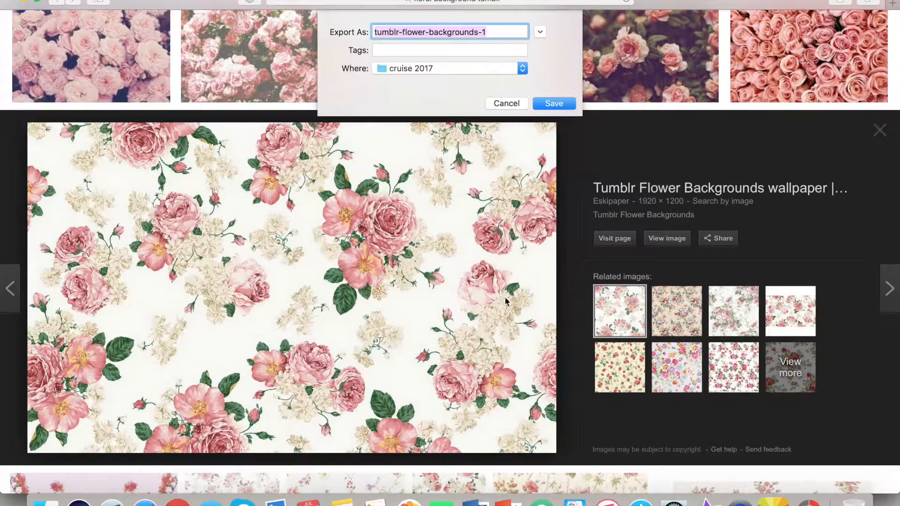
left_click(450, 68)
scroll(470, 132, "down", 1)
left_click(468, 118)
left_click(554, 103)
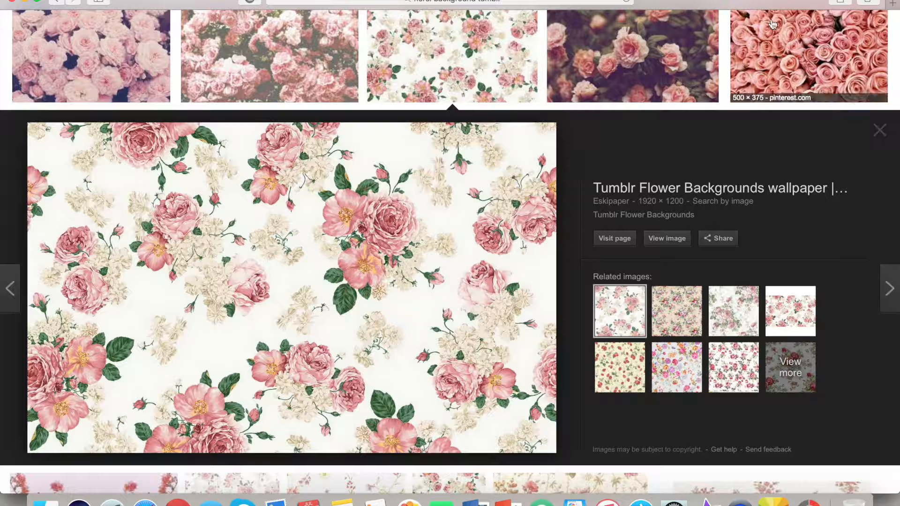
Step: Open the PicMonkey website in a new browser tab and start a new collage
left_click(892, 4)
type("p")
key("Return")
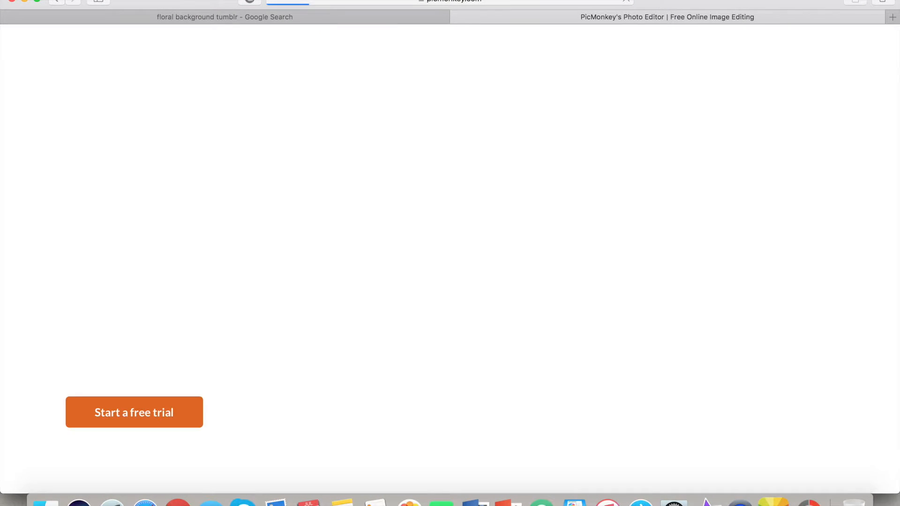
mouse_move(490, 66)
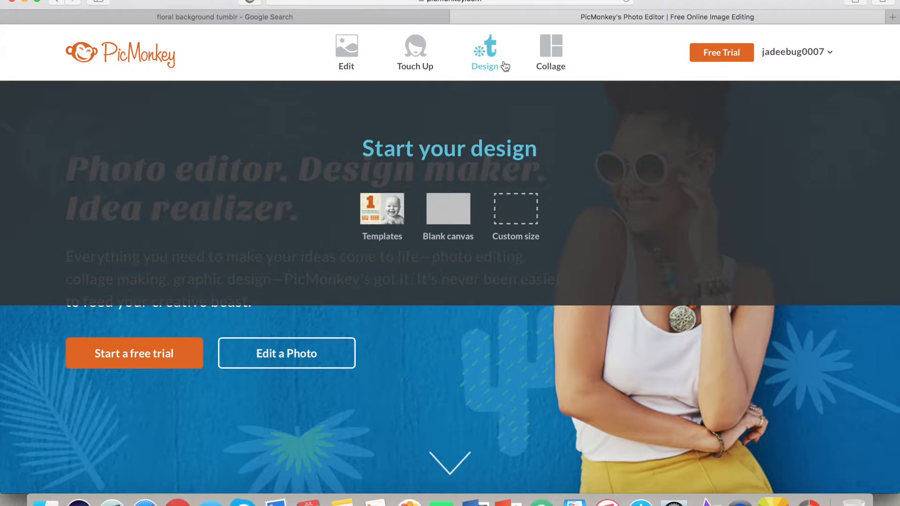
left_click(558, 52)
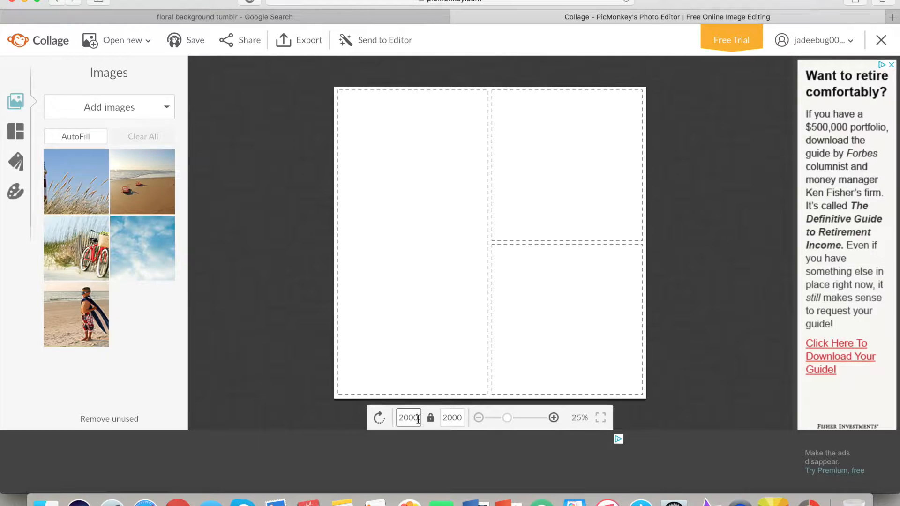
Step: Unlock the collage's proportions and set its size to 1280 by 720
key("Return")
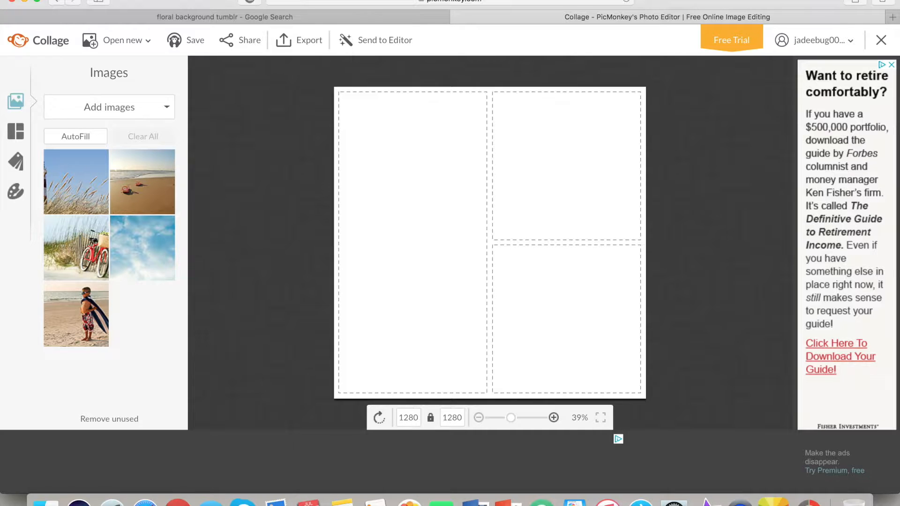
left_click(432, 418)
type("720")
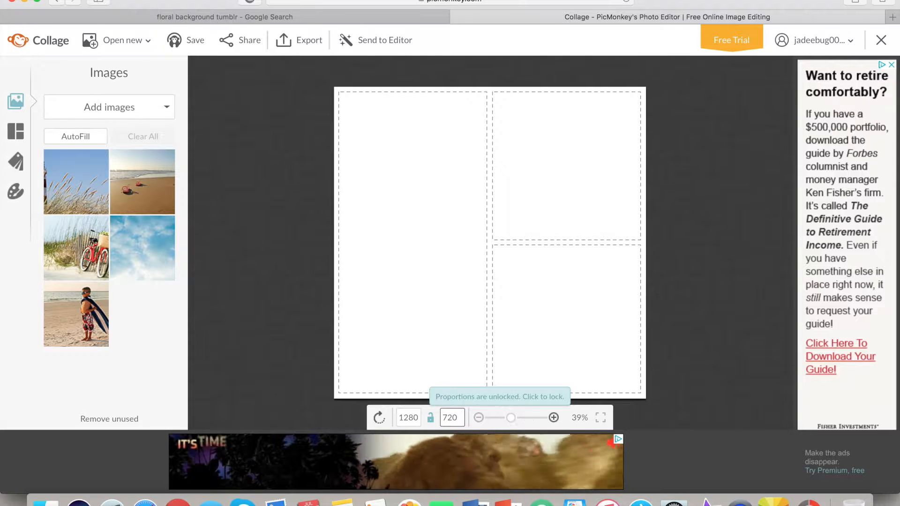
key("Return")
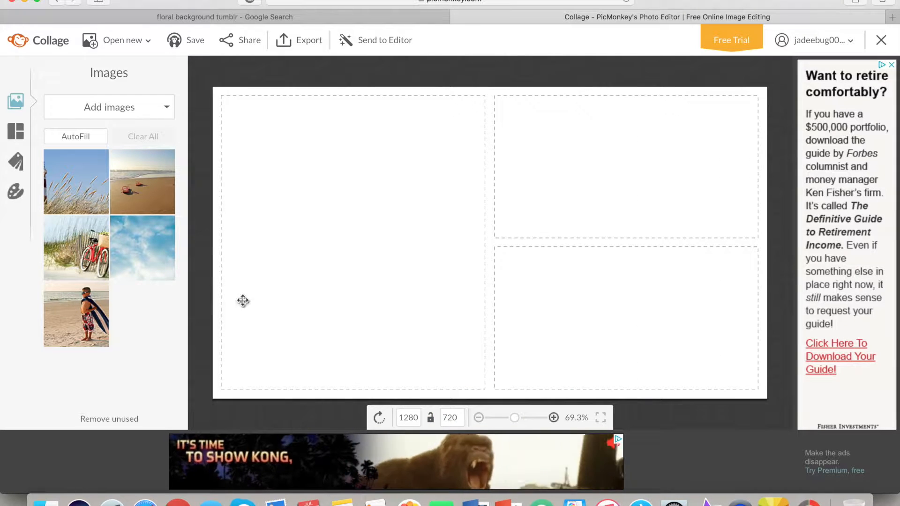
Step: Remove all sample images and delete the extra collage cells so a single full-width cell is left
left_click(103, 163)
left_click(104, 164)
left_click(103, 163)
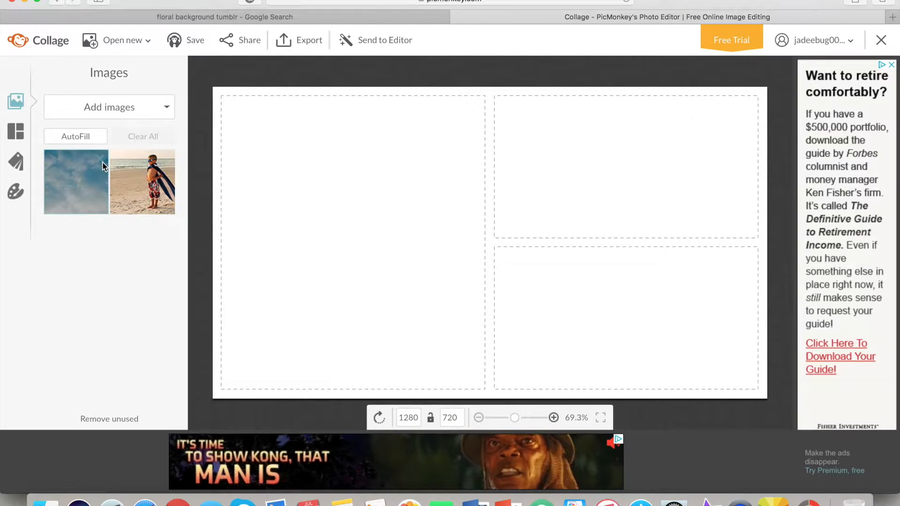
left_click(103, 162)
left_click(103, 163)
left_click(748, 107)
left_click(749, 107)
Step: Import tumblr-flower-backgrounds-1 from the Desktop and place it in the collage's empty cell
left_click(97, 104)
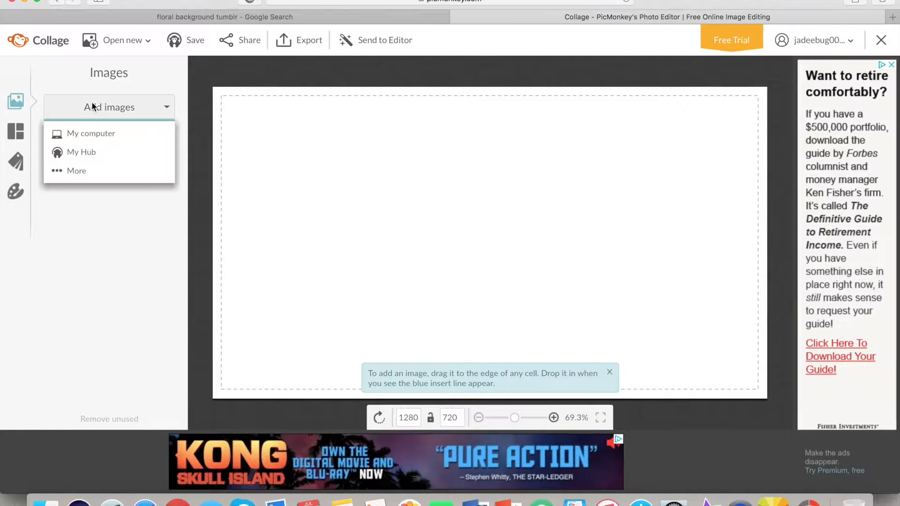
left_click(86, 132)
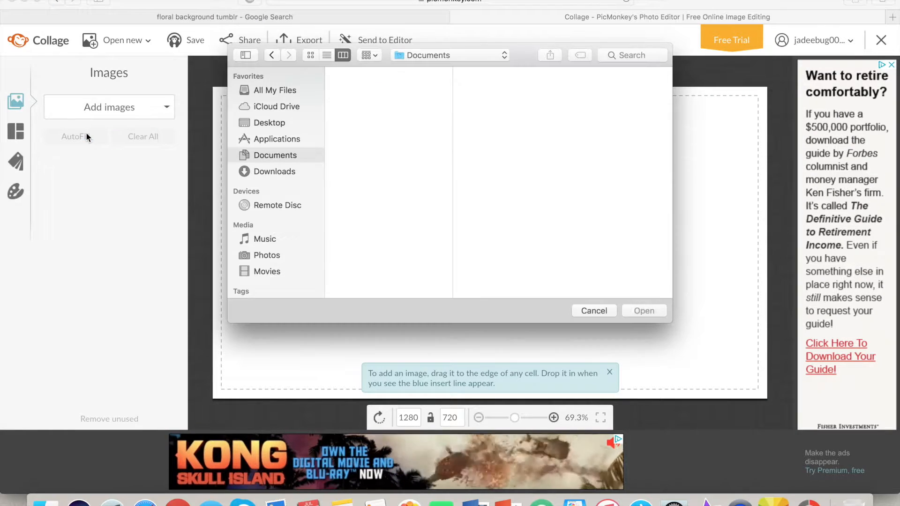
left_click(258, 123)
left_click(364, 117)
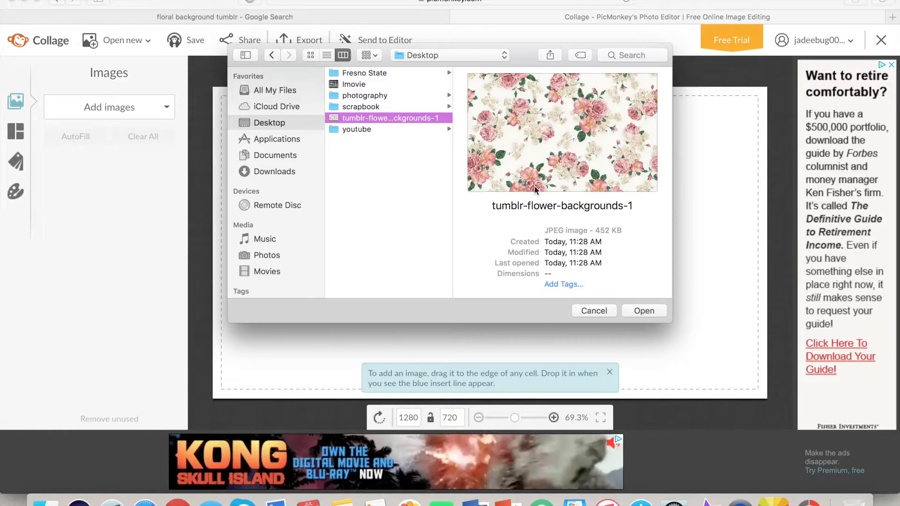
left_click(644, 310)
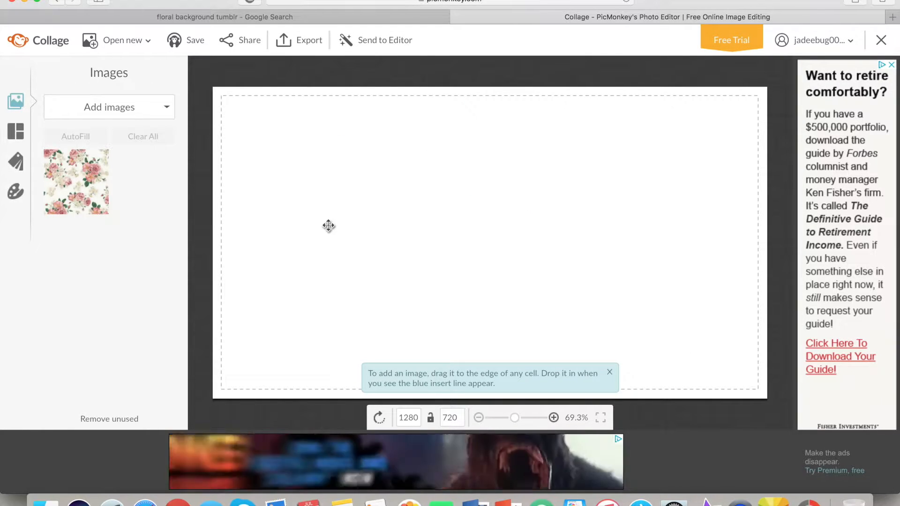
left_click_drag(106, 187, 340, 212)
Step: Try out the collage's spacing and corner rounding, and finish with spacing at 0 and corner rounding at 0%
left_click(14, 192)
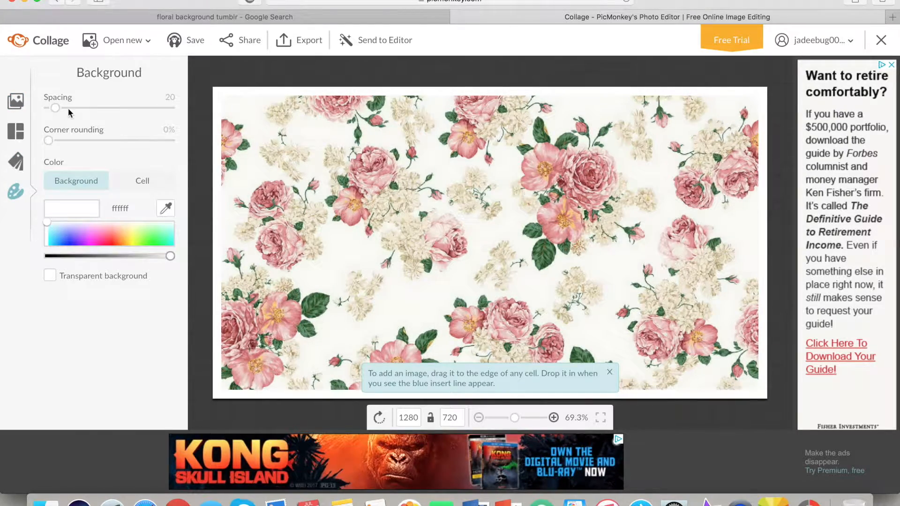
mouse_move(56, 109)
left_mouse_down()
mouse_move(179, 110)
mouse_move(125, 118)
mouse_move(62, 109)
left_mouse_up()
left_click_drag(51, 230, 13, 237)
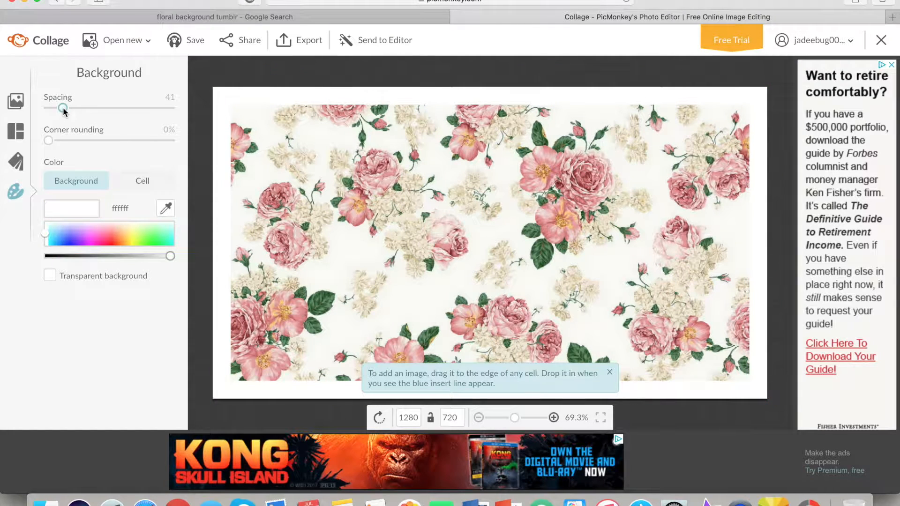
left_click_drag(49, 140, 61, 140)
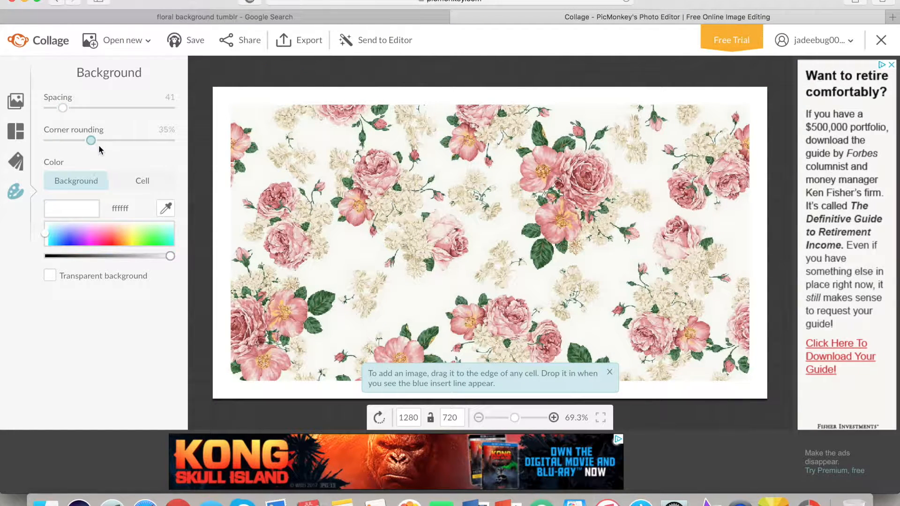
left_click_drag(128, 145, 38, 114)
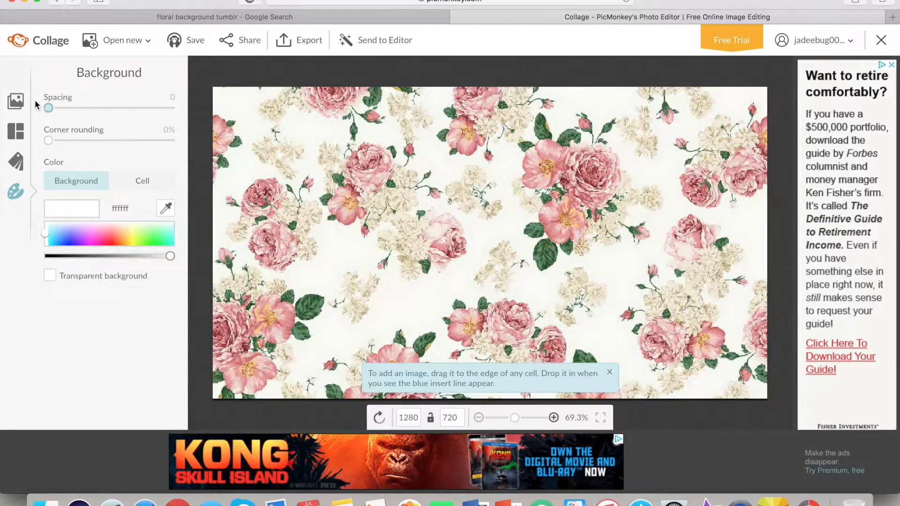
Step: Look over the swatches and layouts, and export the floral collage to the Editor
left_click(18, 162)
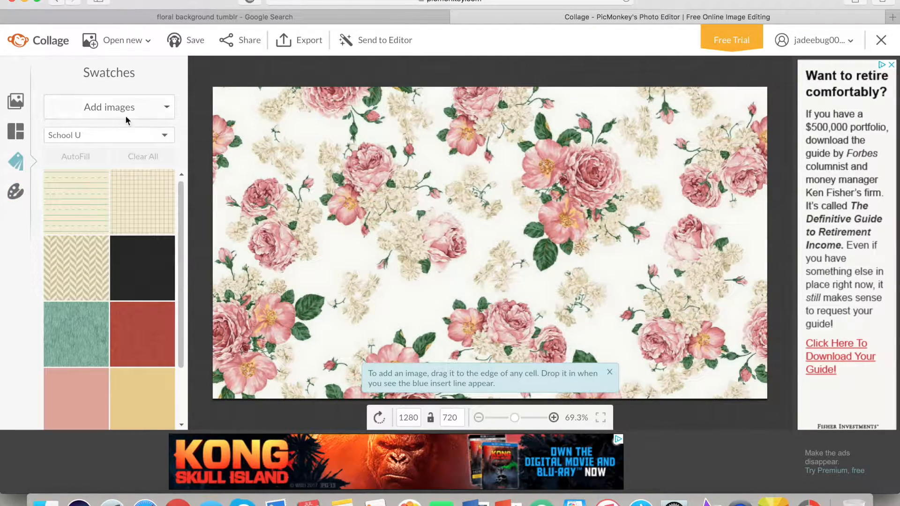
left_click(16, 129)
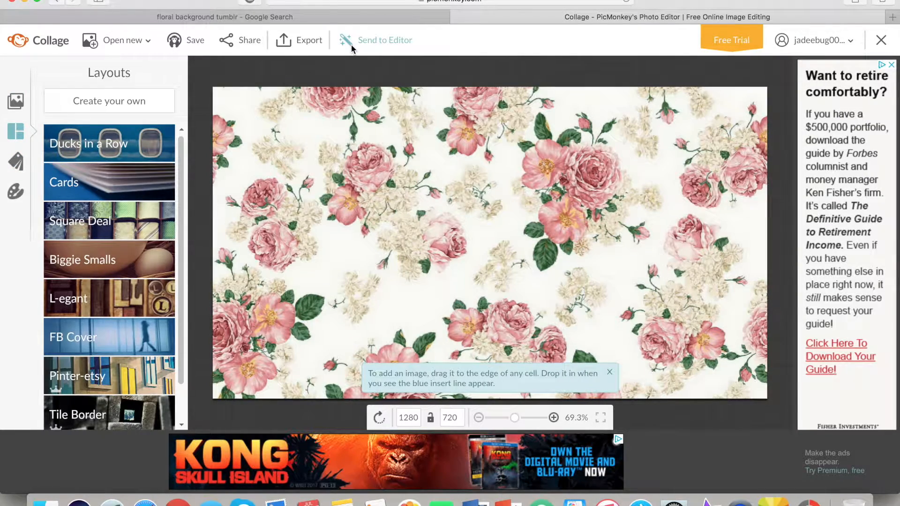
left_click(355, 41)
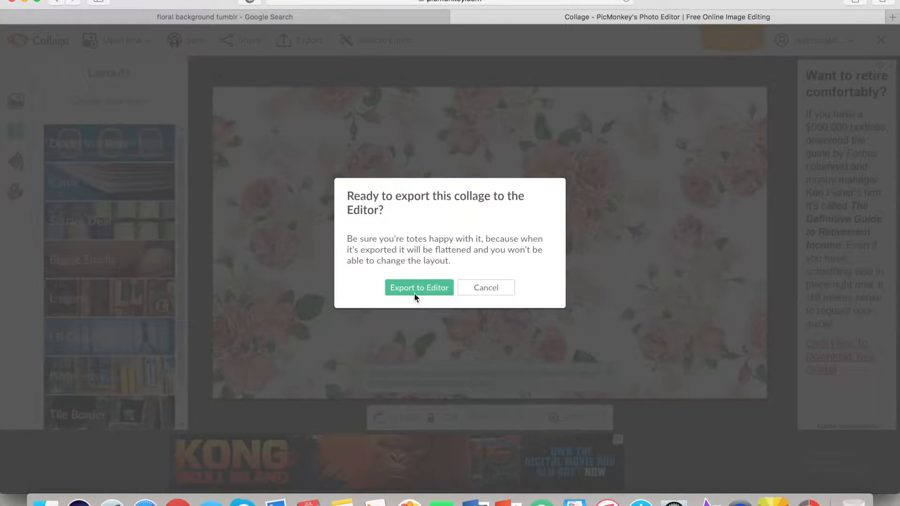
left_click(412, 287)
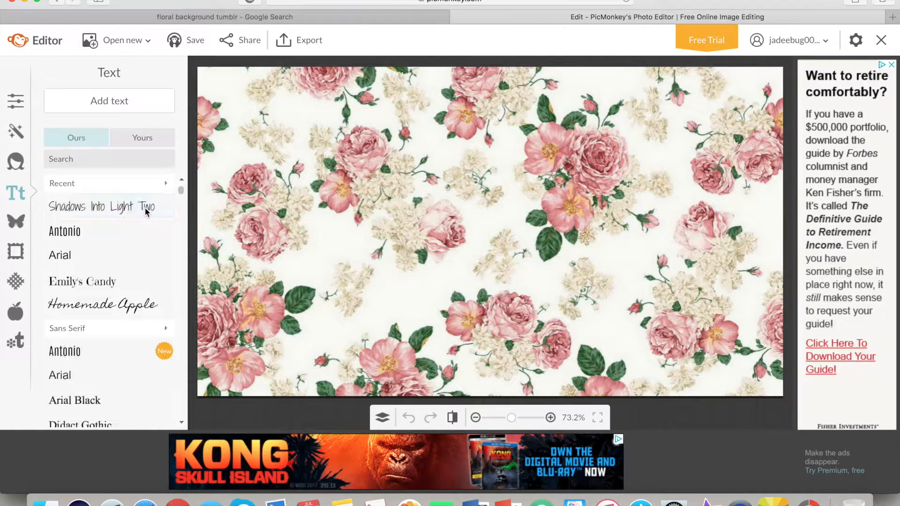
Step: Try the Orton, Cross Process and Tranquil effects on the floral image, cancelling each one
left_click(15, 100)
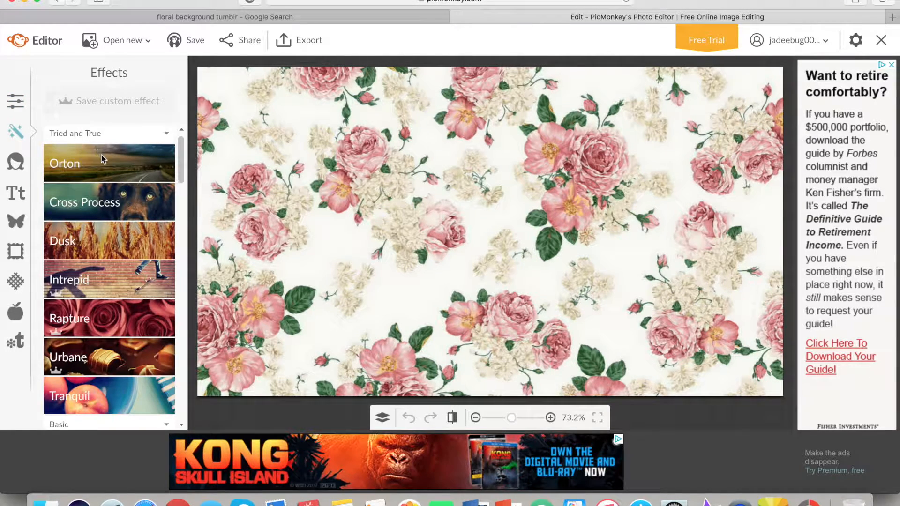
left_click(122, 162)
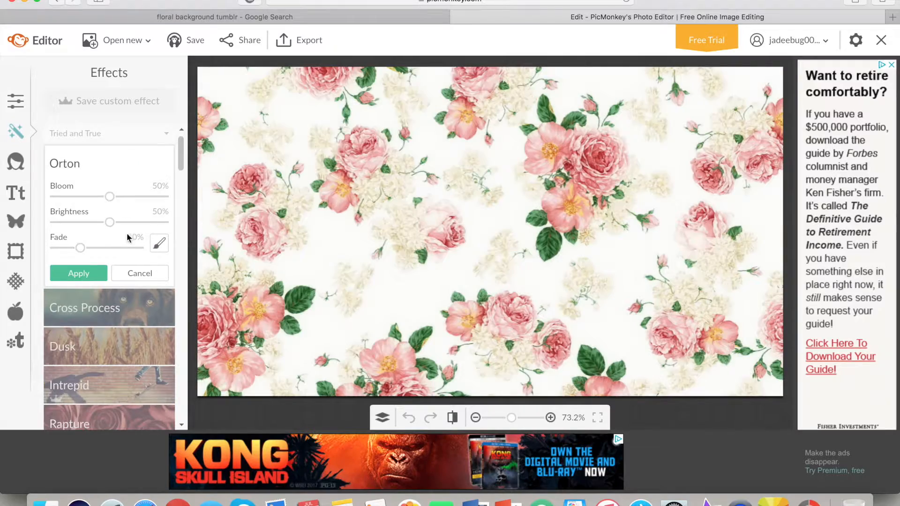
left_click_drag(120, 249, 59, 249)
left_click(147, 272)
left_click(143, 210)
left_click(130, 264)
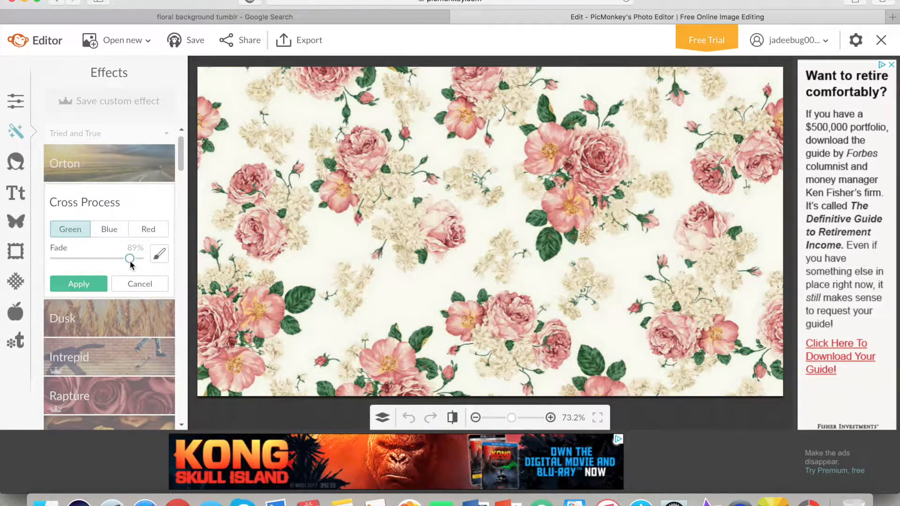
left_click_drag(91, 265, 74, 265)
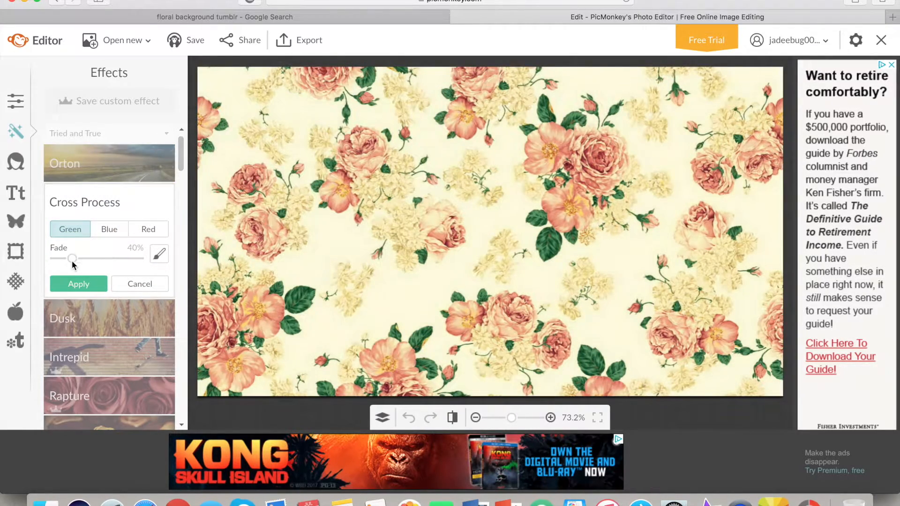
left_click(156, 283)
left_click(112, 398)
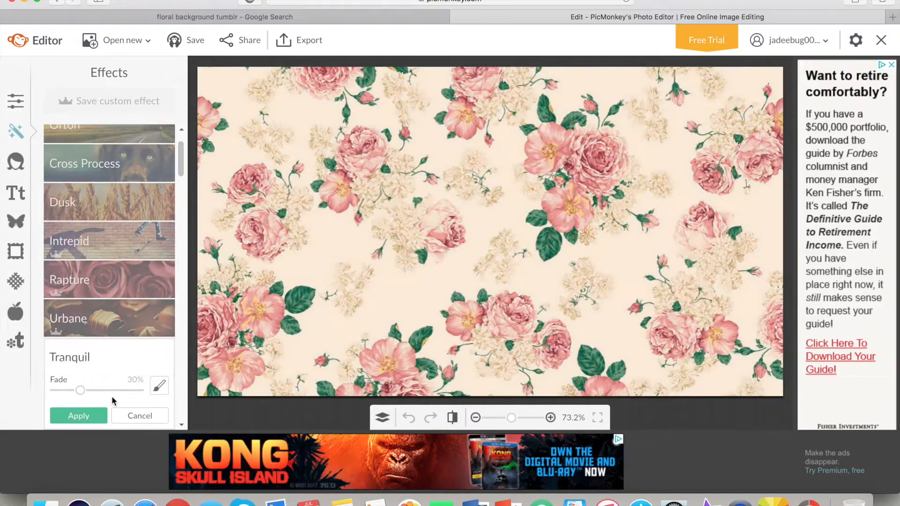
left_click(127, 414)
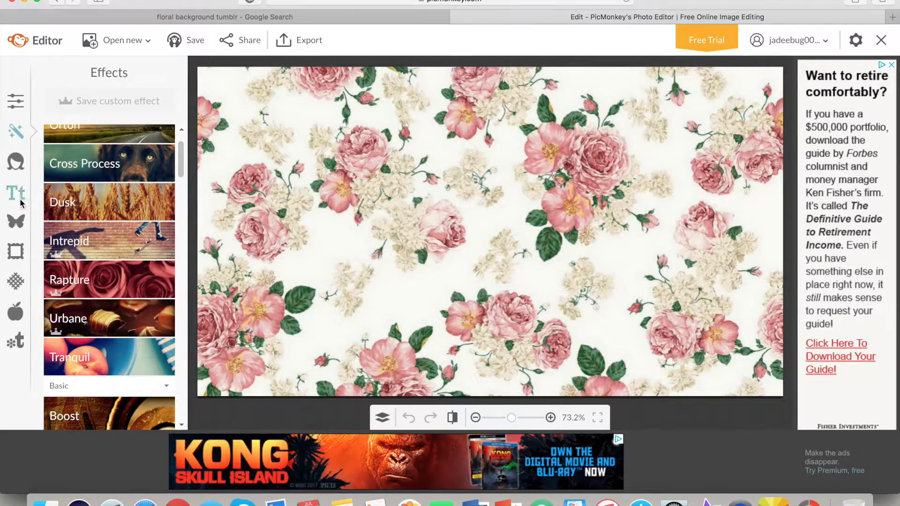
Step: Examine the touch-up tools, the overlays, and both the built-in and personal text fonts available for the image
left_click(18, 165)
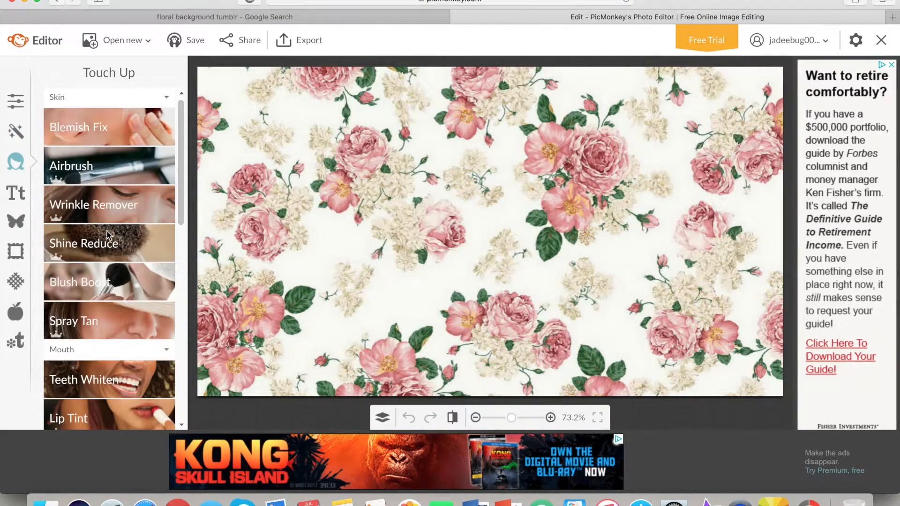
left_click_drag(184, 171, 187, 264)
scroll(187, 295, "down", 2)
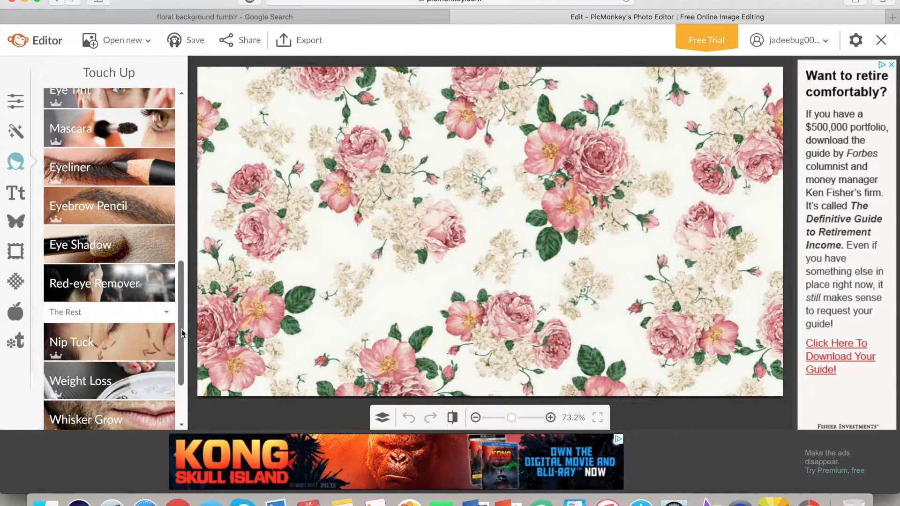
left_click(18, 221)
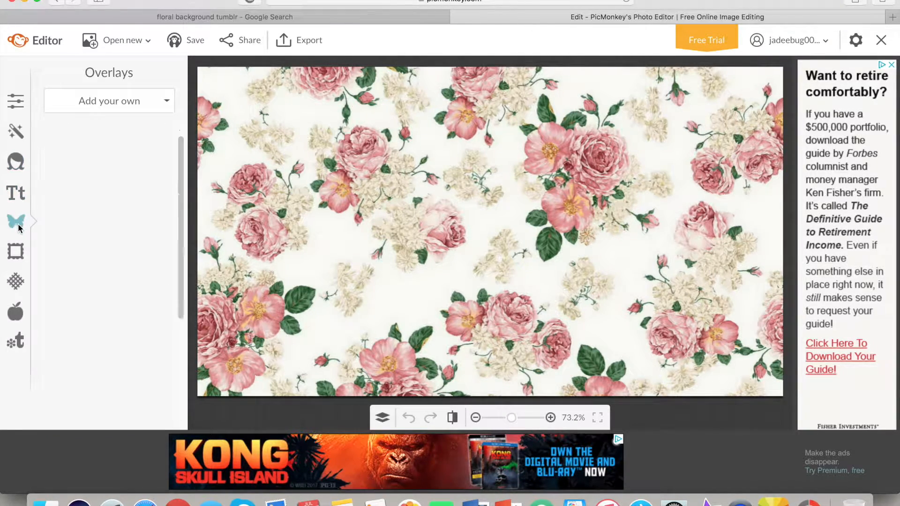
left_click(16, 193)
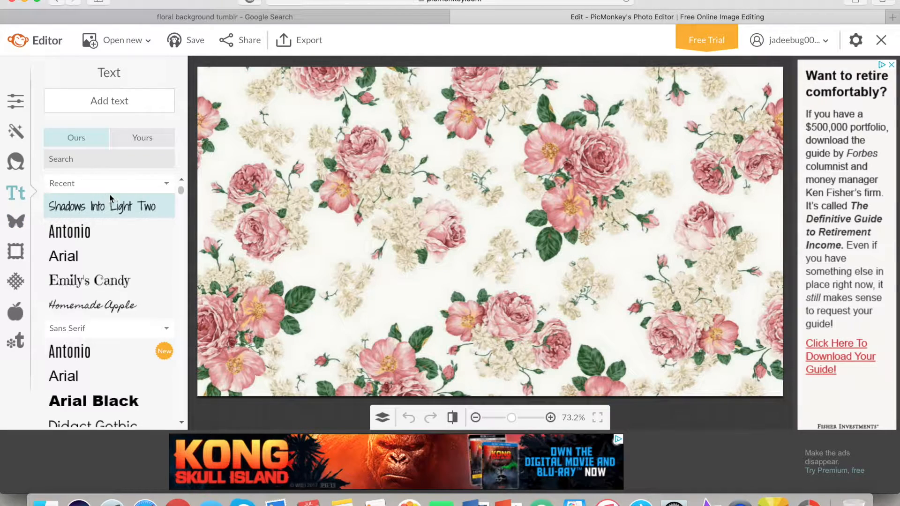
left_click_drag(182, 194, 193, 316)
left_click(151, 142)
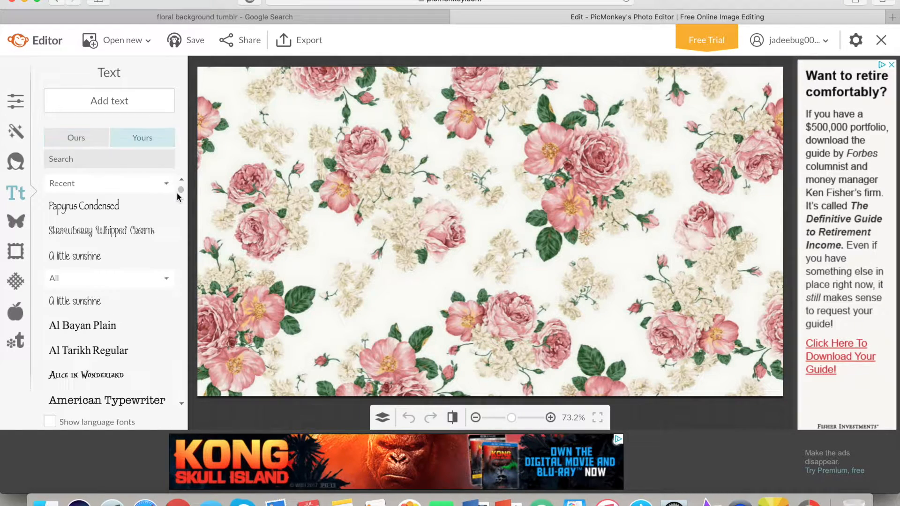
left_click_drag(178, 196, 185, 233)
left_click(78, 138)
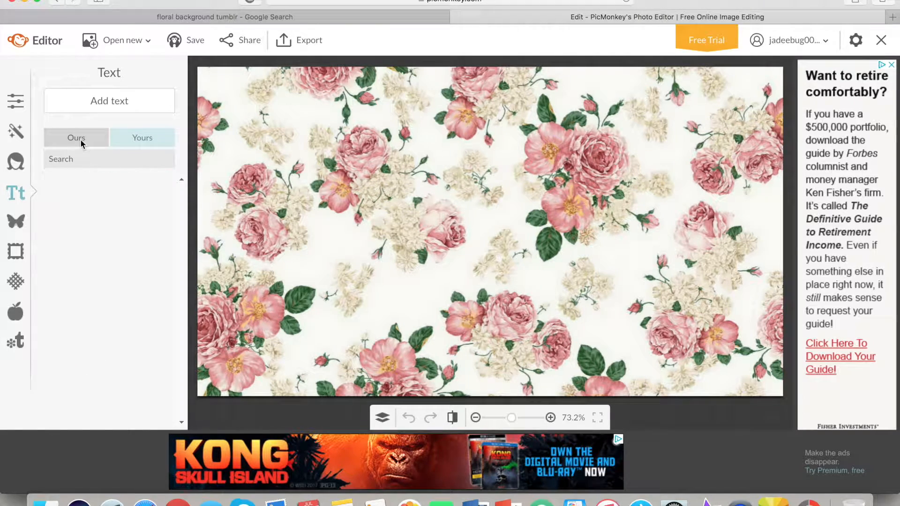
Step: Try a rounded-square geometric overlay on the floral image, delete it, and look through the remaining overlays
left_click(16, 221)
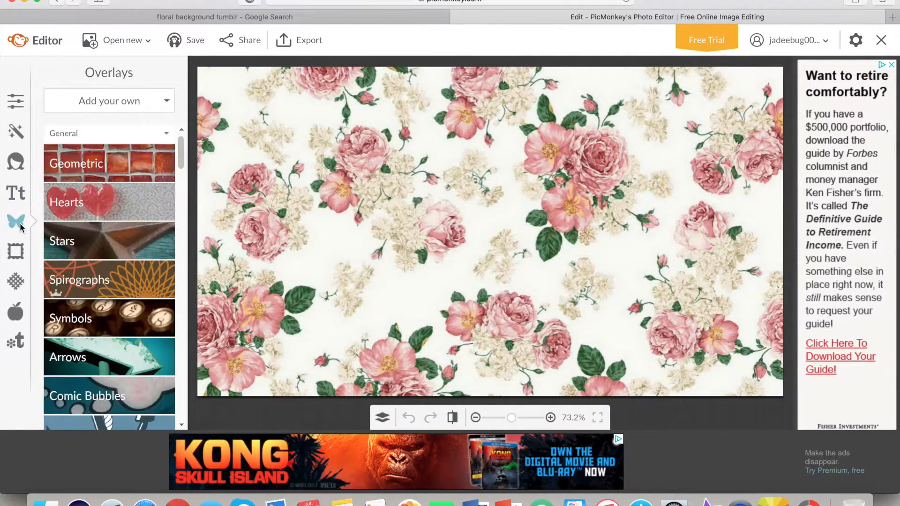
left_click(152, 169)
left_click_drag(154, 197, 421, 216)
left_click_drag(451, 243, 539, 279)
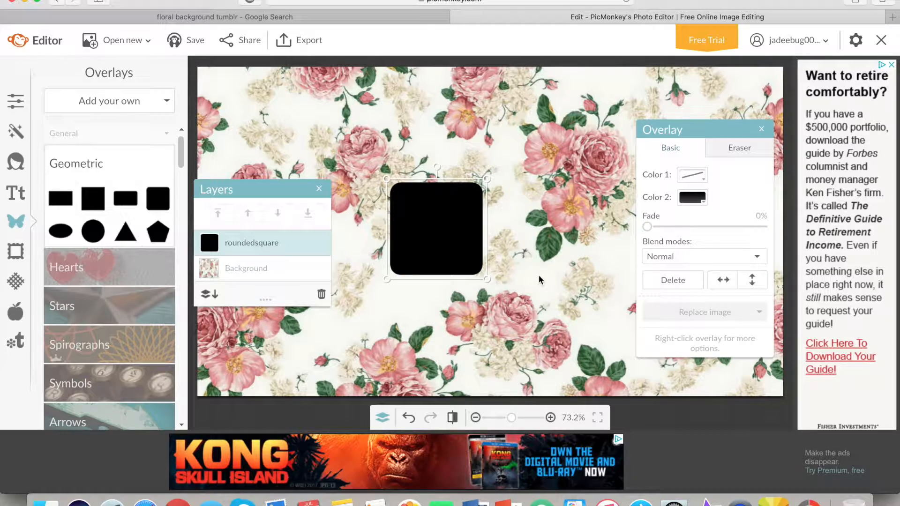
key("BackSpace")
left_click(142, 163)
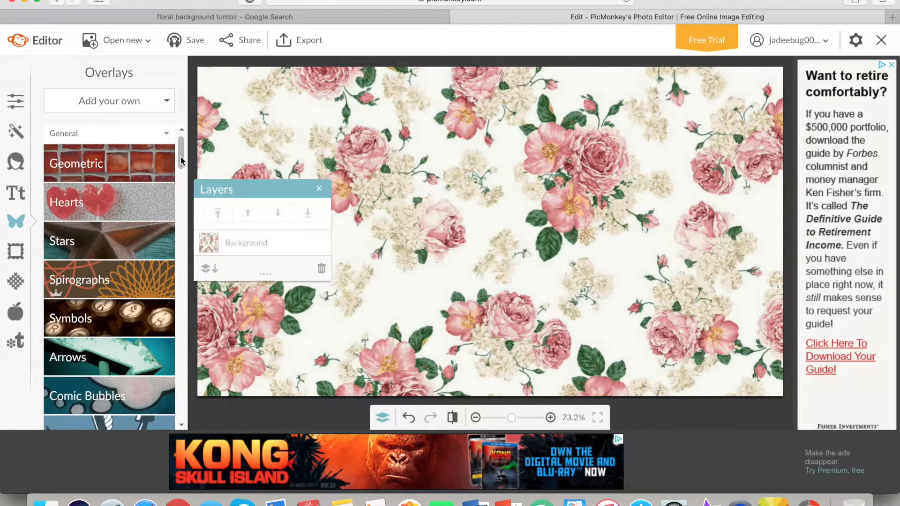
left_click_drag(181, 157, 208, 320)
left_click(318, 190)
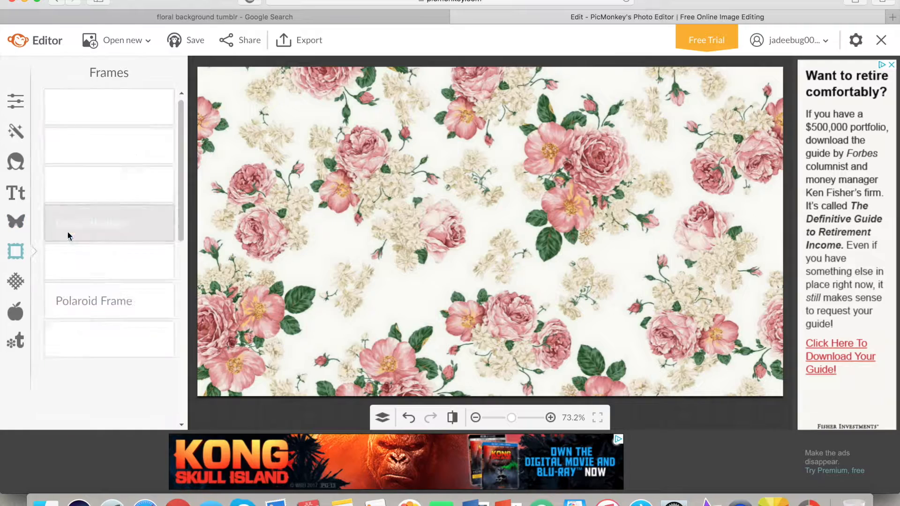
Step: Try the burst shape cutout and the Rounded Corners frame on the floral image, discarding both
left_click(130, 107)
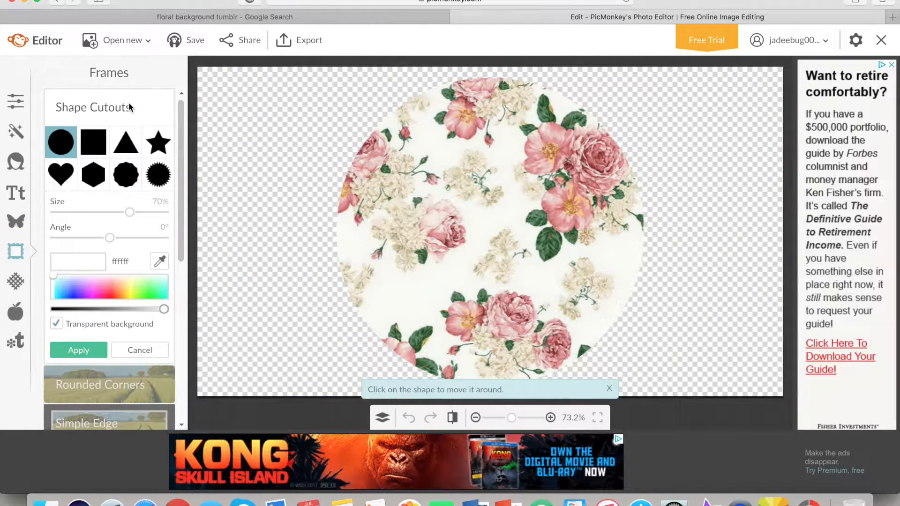
left_click(130, 151)
left_click(157, 183)
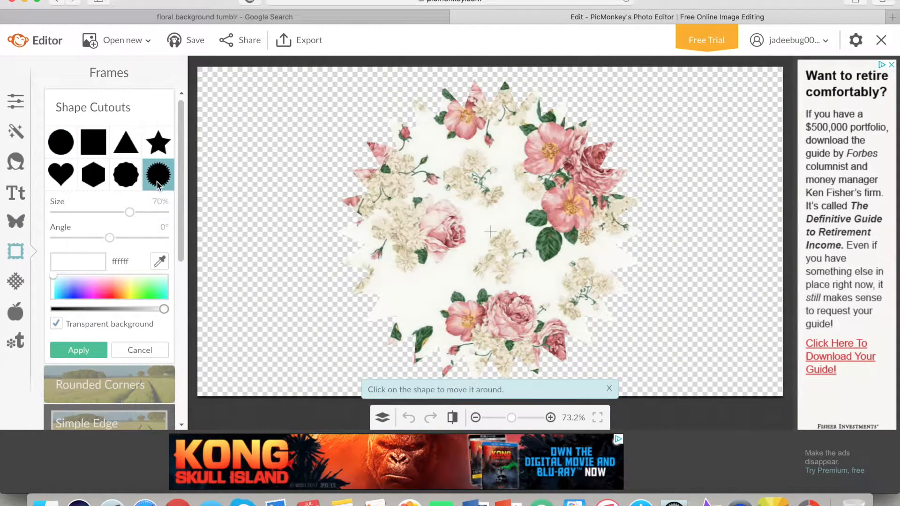
left_click(126, 350)
left_click(119, 139)
left_click(139, 202)
left_click(133, 246)
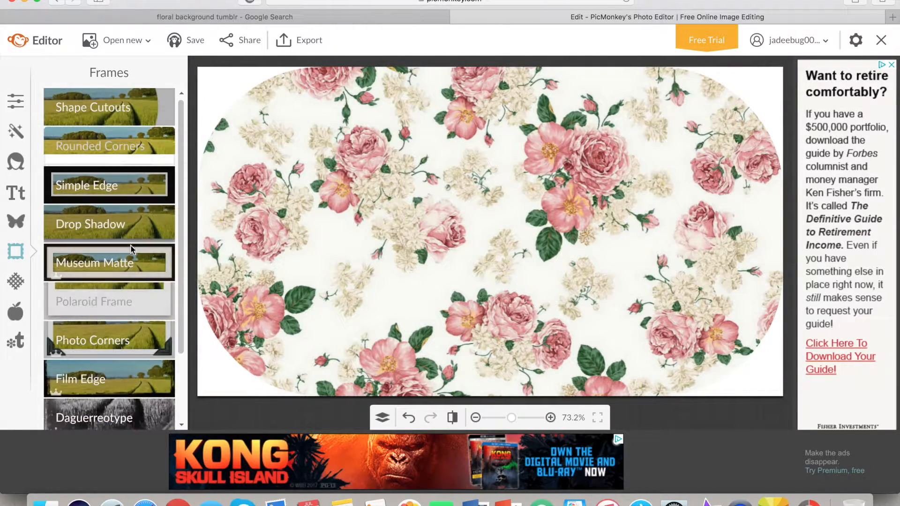
Step: Try the starfield and pink-purple Space textures on the floral image and discard them
left_click(17, 283)
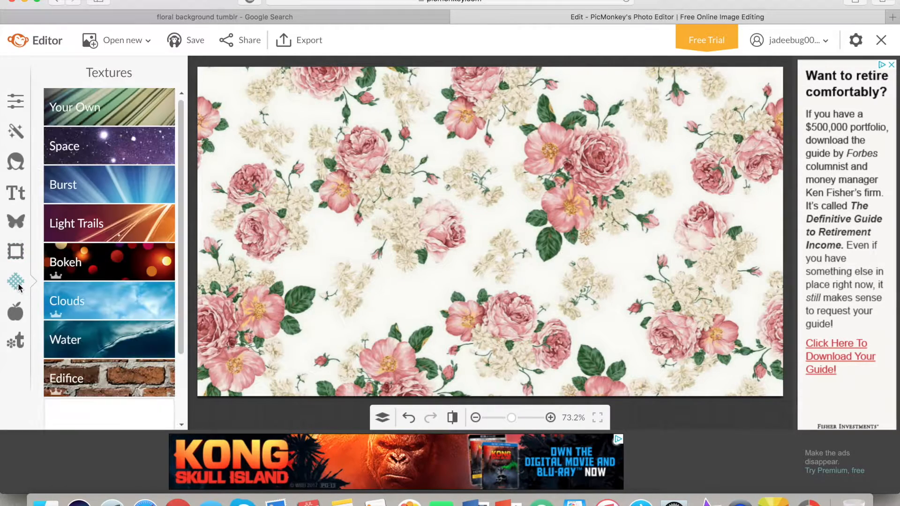
left_click(94, 146)
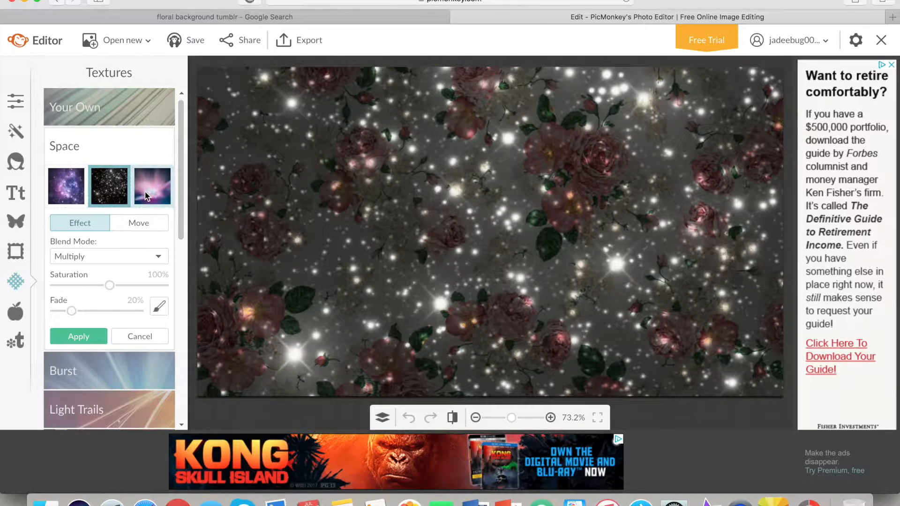
left_click(145, 193)
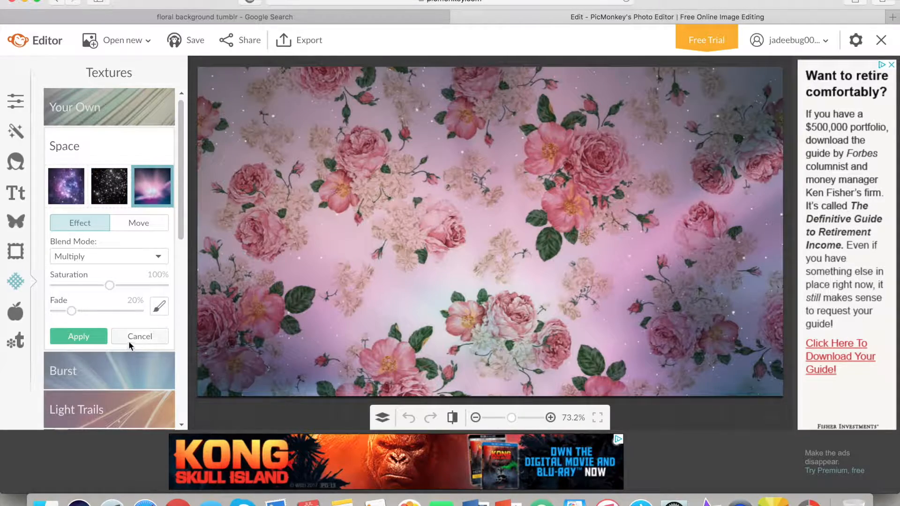
left_click(78, 337)
Step: Try a red pushpin overlay from the School U theme on the floral image and delete it
left_click(14, 312)
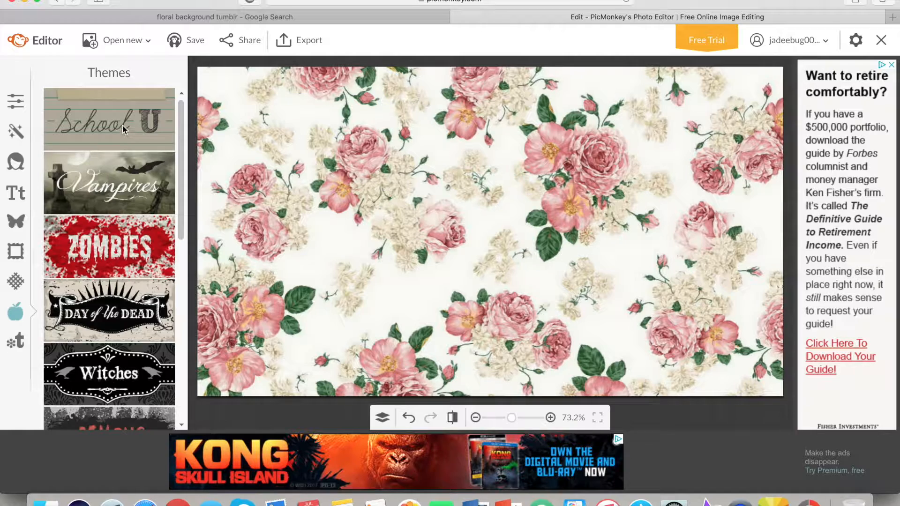
left_click(122, 126)
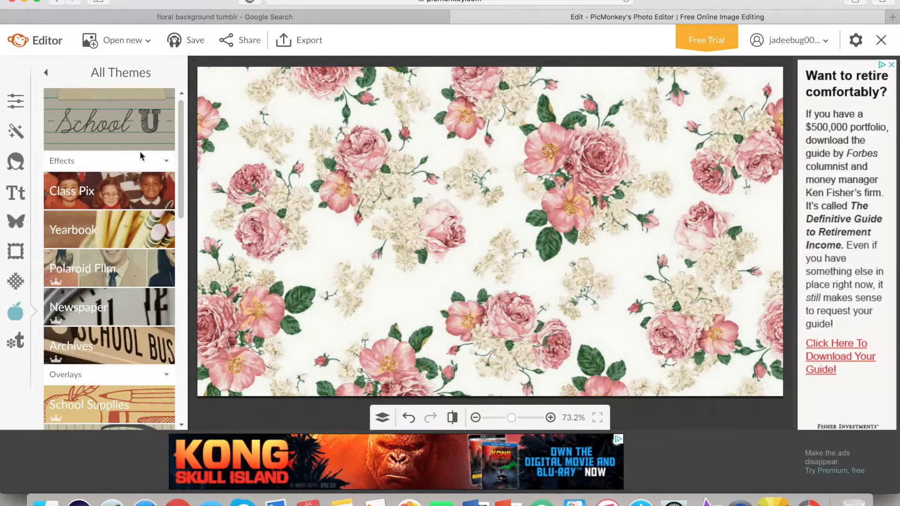
left_click_drag(184, 146, 169, 308)
left_click(145, 317)
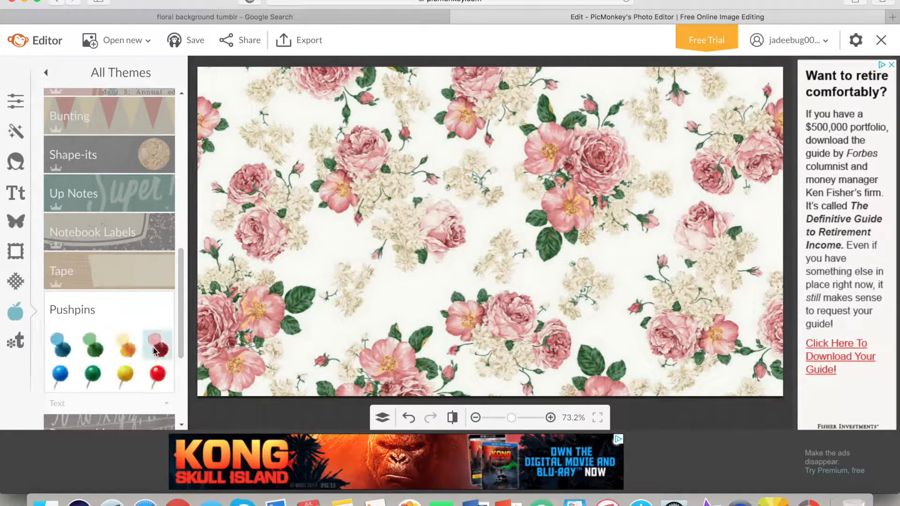
left_click_drag(346, 256, 402, 177)
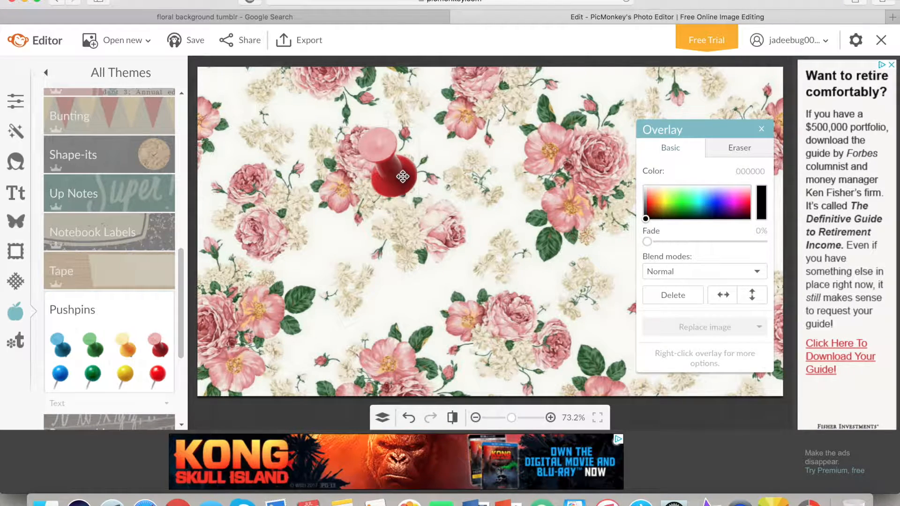
key("BackSpace")
Step: Add the text "Summer" to the floral image in the Ultra font and set its size to 101
left_click(15, 193)
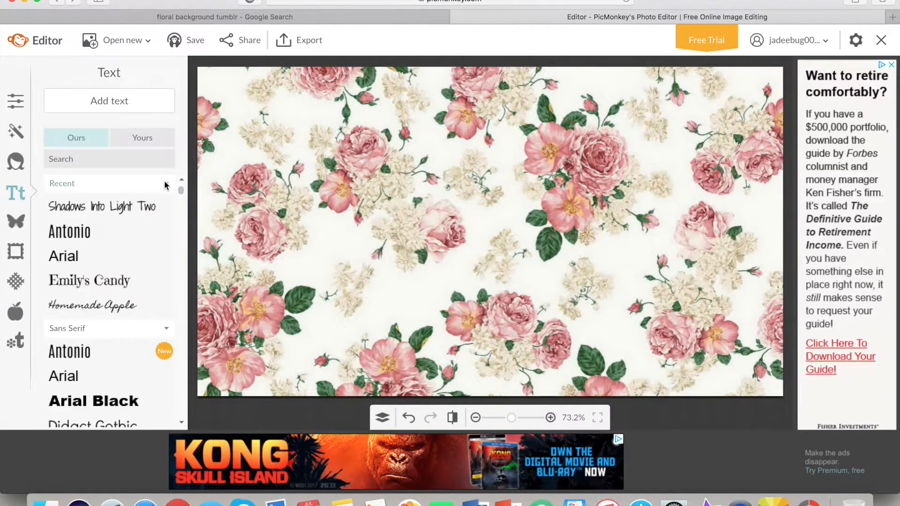
left_click_drag(181, 193, 182, 254)
left_click(157, 248)
left_click(360, 180)
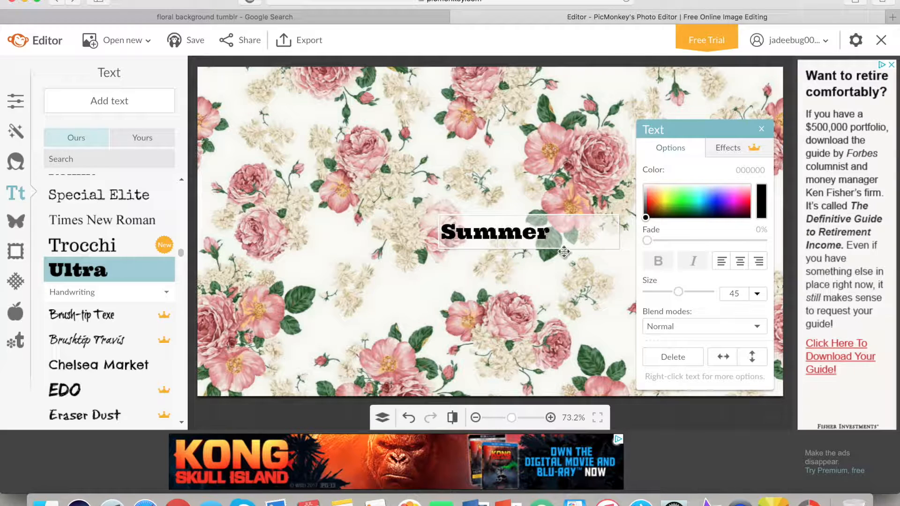
left_click(595, 223)
key("super+c")
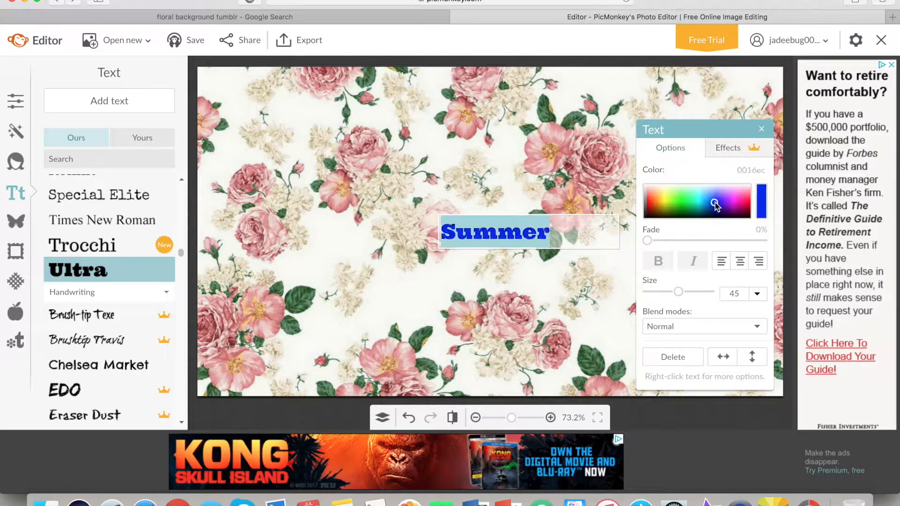
left_click_drag(678, 291, 703, 292)
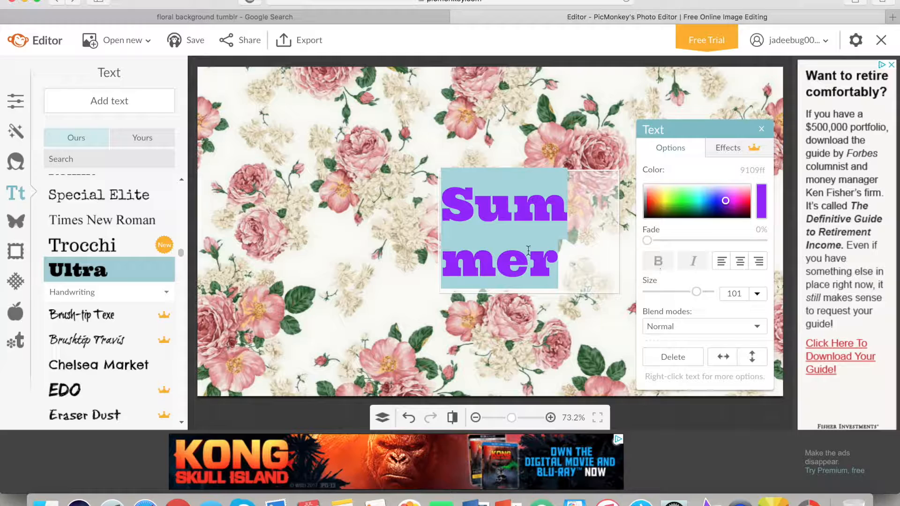
Step: Widen the "Summer" text onto one line in the image's upper-left area and colour it pink, ff5479
left_click_drag(442, 222, 307, 227)
left_click_drag(360, 235, 270, 133)
left_click(745, 197)
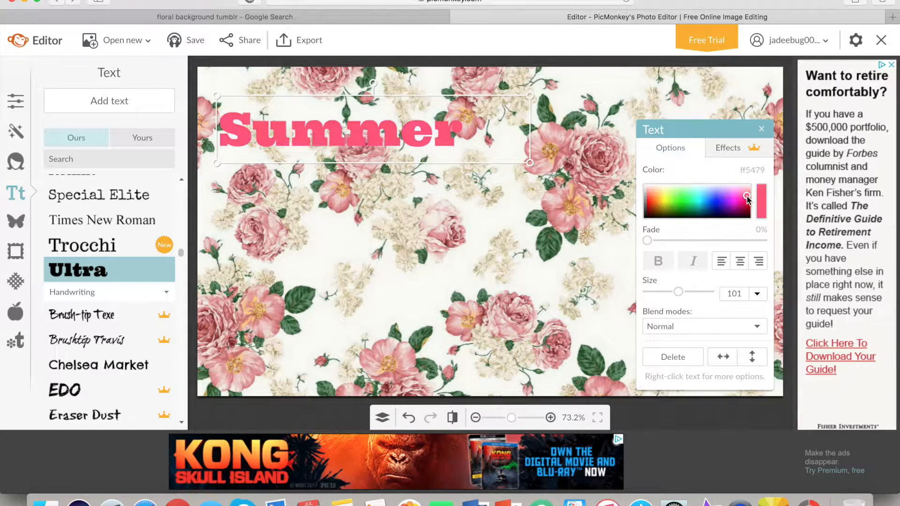
left_click(453, 227)
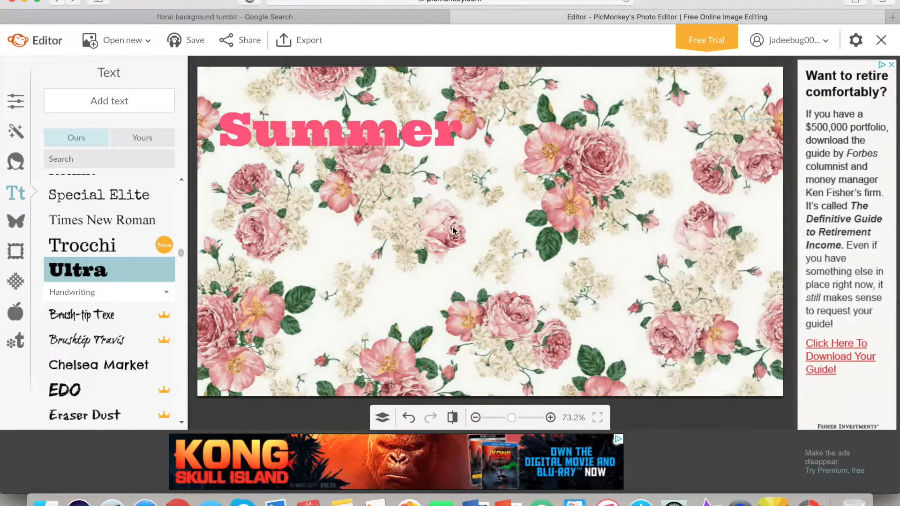
Step: Export the "Summer" image to the computer as a 1280 by 720 JPG named PicMonkey Image, and close its preview
left_click(287, 40)
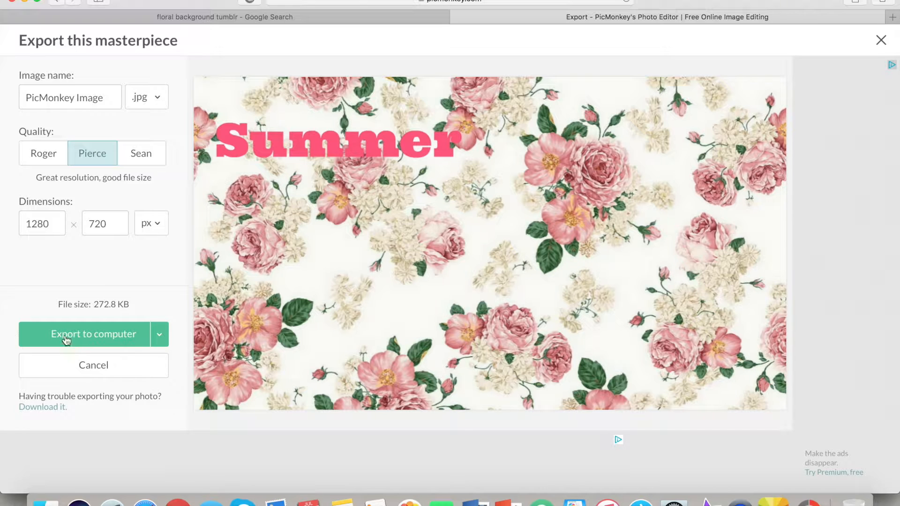
left_click(66, 339)
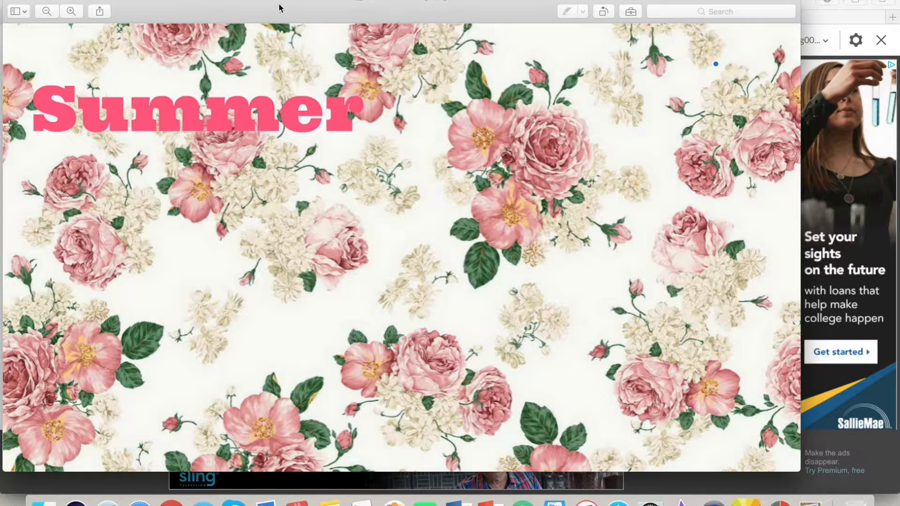
left_click(13, 2)
Step: Place a copy of the "Summer" text near the image's centre, reword it "Haul", and export the image to the computer
left_click(339, 135)
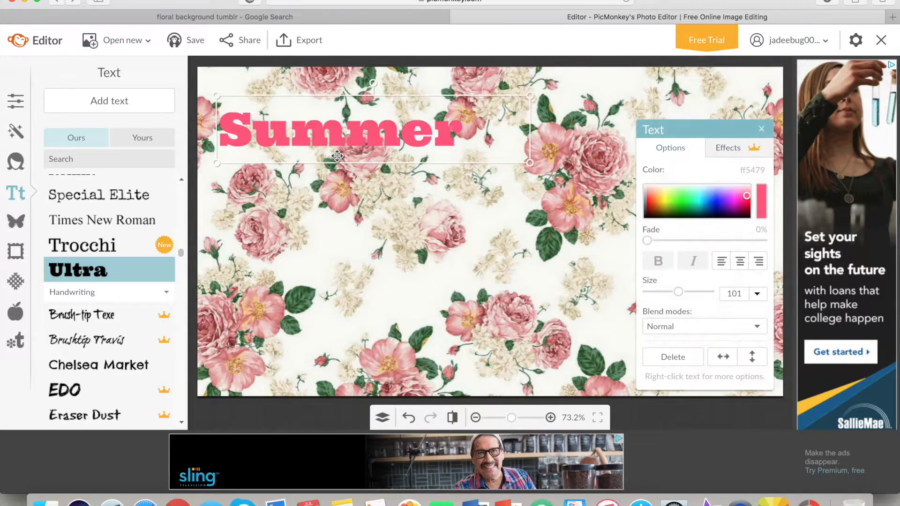
key("super+v")
left_click_drag(424, 146, 515, 211)
double_click(516, 210)
type("Haul")
left_click_drag(457, 211, 507, 225)
left_click(296, 42)
left_click(76, 335)
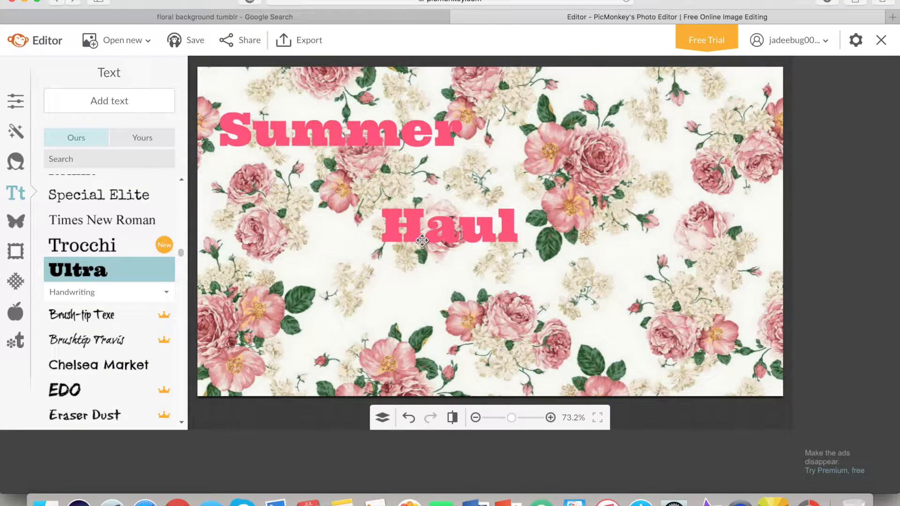
Step: Place a copy of the "Haul" text in the image's lower-right area, reword it "2017", and export the image to the computer
left_click(433, 233)
key("super+c")
key("super+v")
left_click_drag(433, 232, 588, 322)
double_click(588, 322)
type("2016")
left_click(625, 320)
double_click(625, 320)
key("BackSpace")
type("7")
left_click(294, 43)
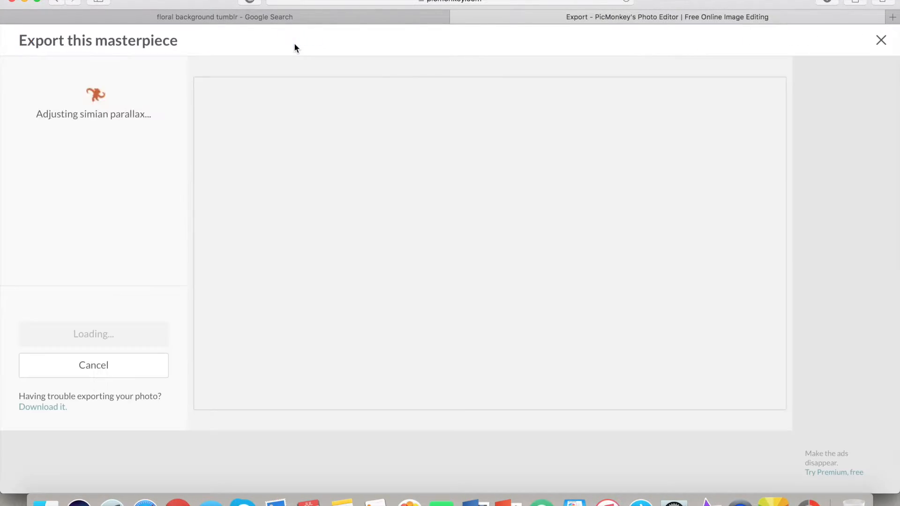
left_click(120, 338)
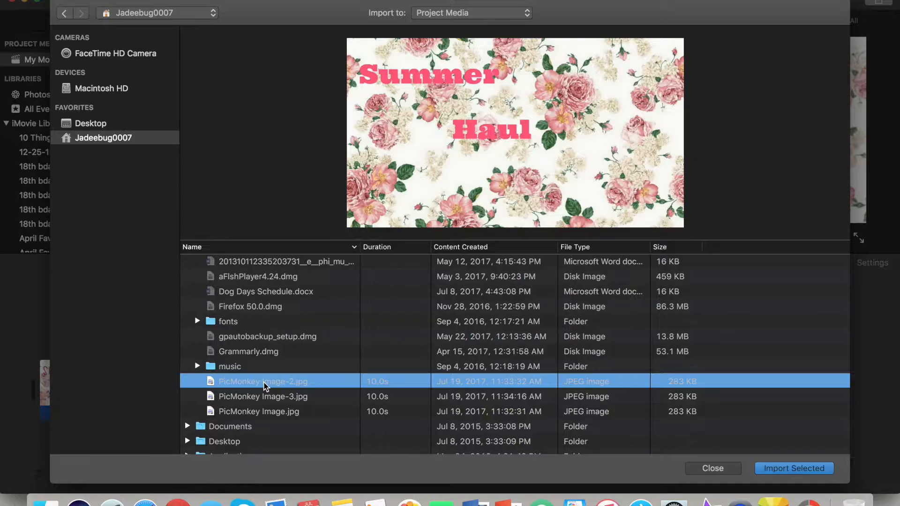
Step: Switch to iMovie and import PicMonkey Image.jpg, PicMonkey Image-2.jpg and PicMonkey Image-3.jpg into the project media
left_click(233, 384, "shift")
left_click(762, 468)
Step: Add the three new images to the timeline in the order "Summer", "Haul", "2017", shortening each clip
left_click_drag(157, 105, 356, 382)
scroll(436, 323, "right", 5)
left_click_drag(675, 383, 269, 383)
left_click_drag(256, 106, 295, 382)
scroll(516, 375, "right", 5)
left_click_drag(727, 389, 314, 390)
left_click_drag(353, 106, 328, 382)
scroll(514, 359, "right", 3)
left_click_drag(846, 386, 332, 386)
scroll(335, 386, "left", 10)
Step: Set the crop style of the new "Summer", "Haul" and "2017" clips to Fit
left_click(346, 382)
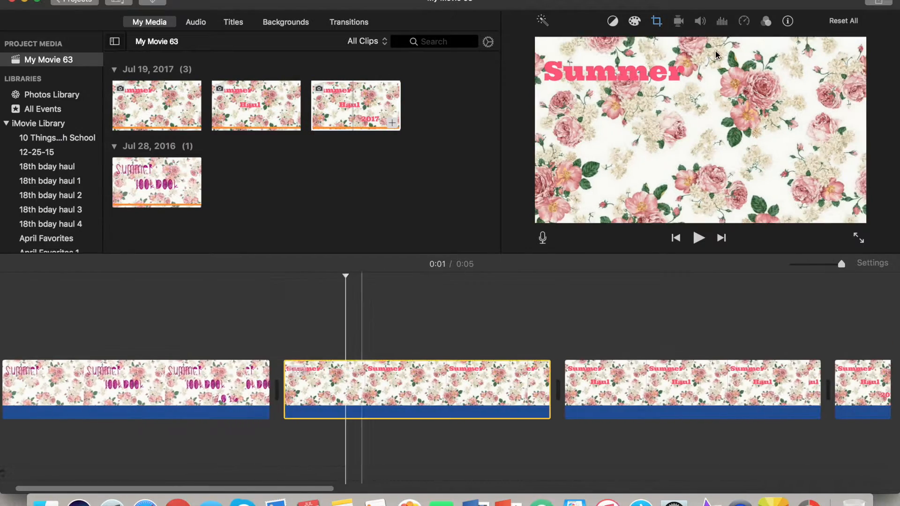
left_click(657, 21)
left_click(642, 382)
left_click(546, 46)
left_click(876, 382)
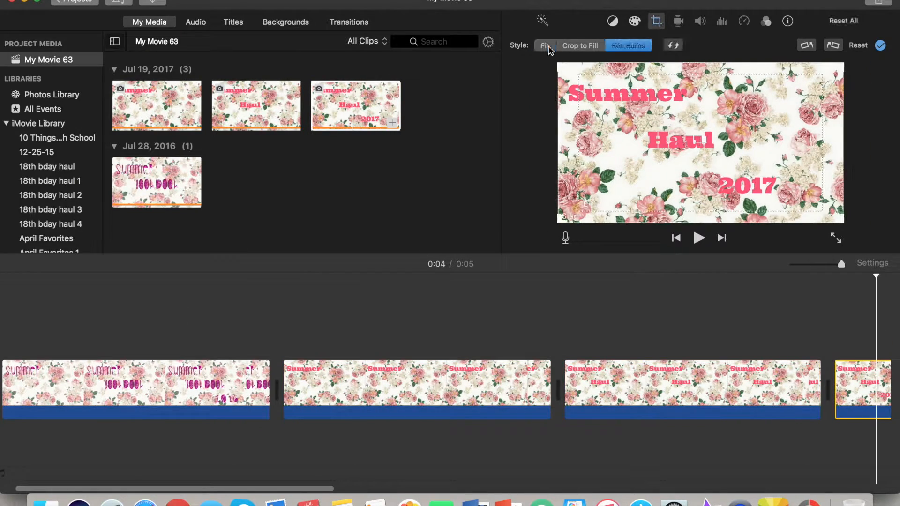
Step: Trim the ends of the new image clips further so each title plays more briefly
left_click_drag(549, 394, 440, 389)
left_click(513, 386)
left_click_drag(700, 386, 584, 384)
left_click(606, 385)
left_click(376, 382)
left_click_drag(412, 382, 314, 382)
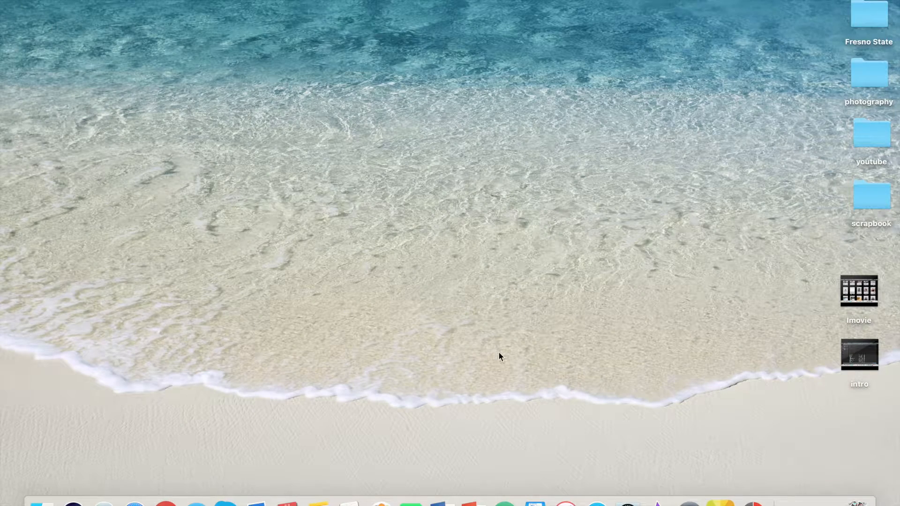
Step: Switch to Keynote and browse to the Green Screen folder inside the desktop's youtube folder
left_click(535, 501)
left_click(472, 443)
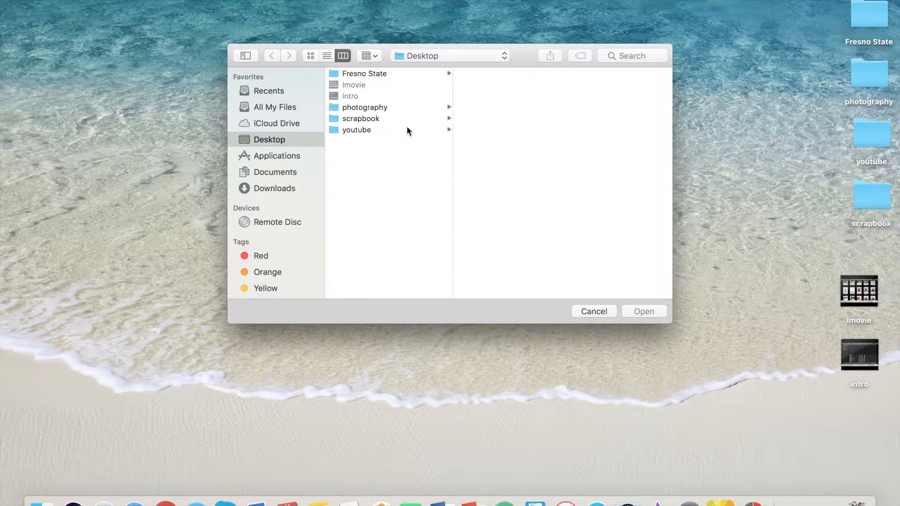
left_click(372, 131)
scroll(486, 122, "down", 3)
left_click(500, 160)
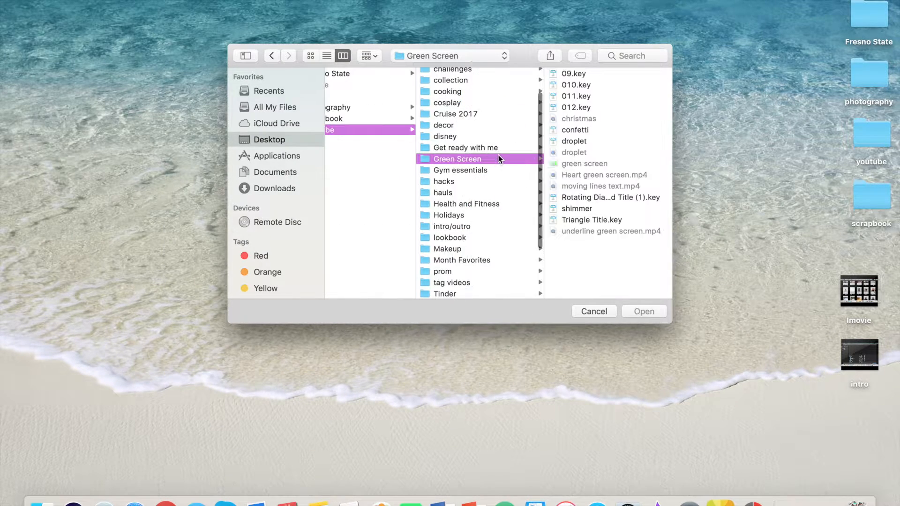
Step: Preview the title files in the Green Screen folder, open Triangle Title.key, and show the presentation full screen
left_click(571, 75)
key("Down")
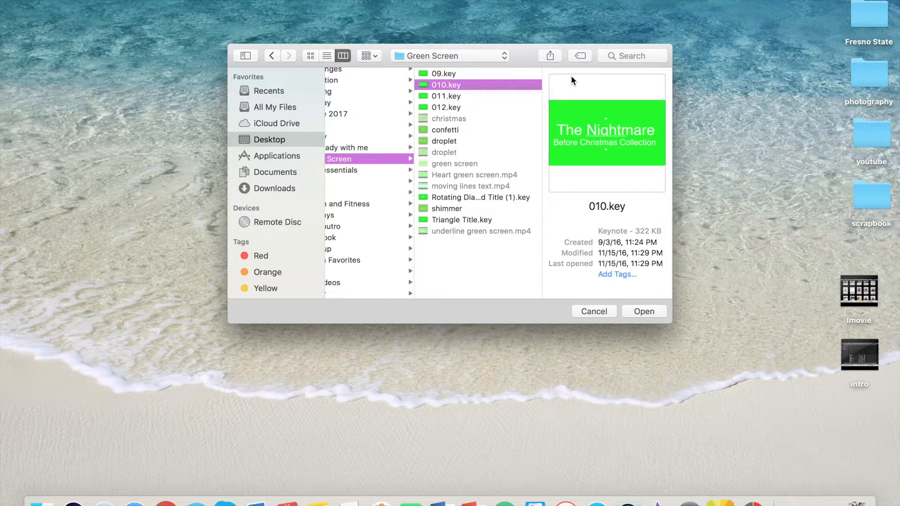
key("Down")
key("Down")
key("Down")
key("Down")
key("Down")
key("Down")
key("Down")
key("Down")
key("Down")
key("Down")
key("Down")
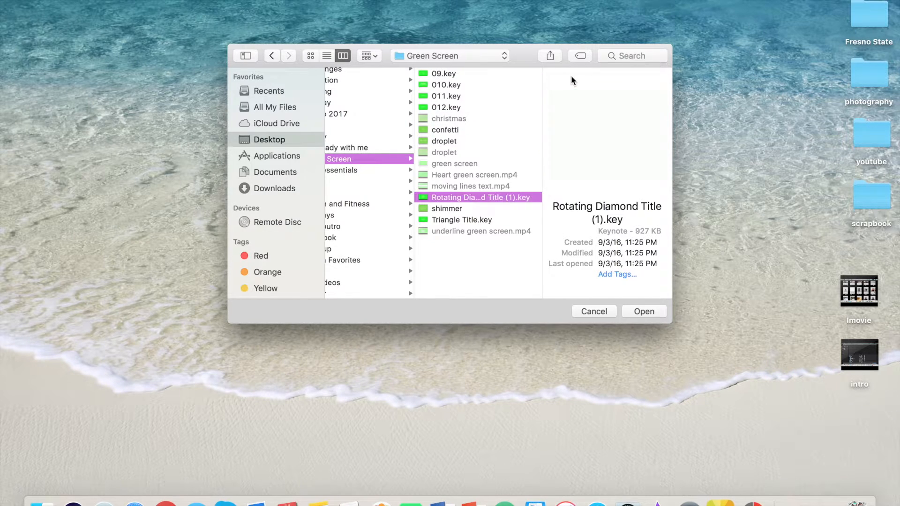
key("Down")
left_click(638, 310)
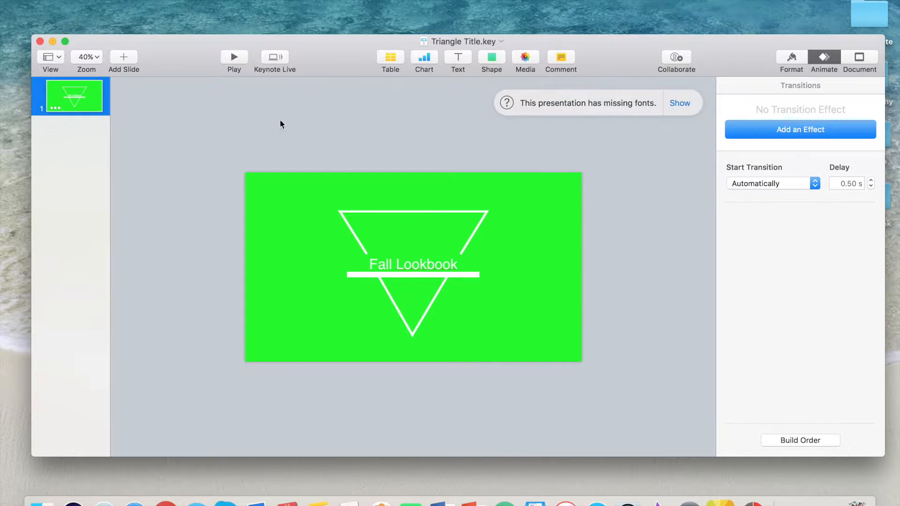
left_click(64, 42)
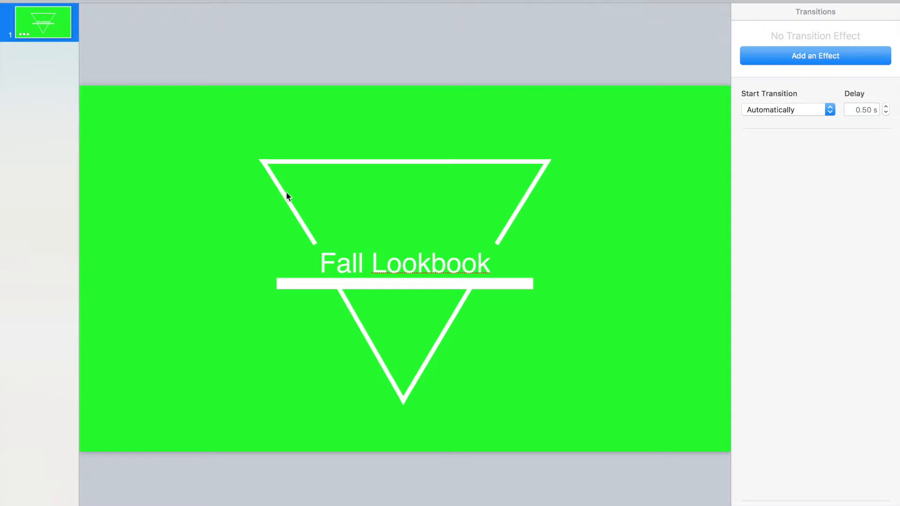
Step: Replace the word "Fall" with "Summer" in the title text inside the triangle
double_click(361, 266)
left_click(429, 265)
left_click_drag(368, 264, 324, 261)
type("Summer")
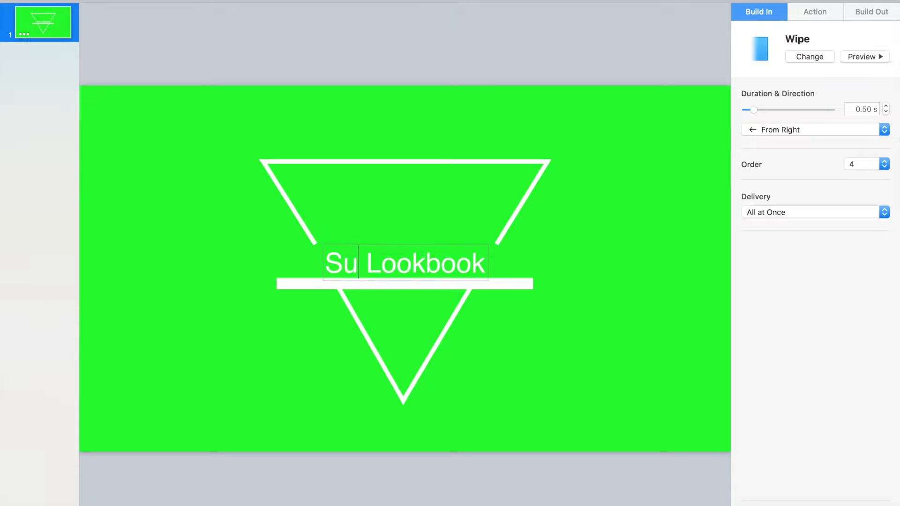
Step: Try "Winter" as the title's first word, and clear it so the text reads only "Lookbook"
key("BackSpace")
type("Winter")
key("BackSpace")
key("BackSpace")
key("BackSpace")
key("BackSpace")
key("BackSpace")
key("BackSpace")
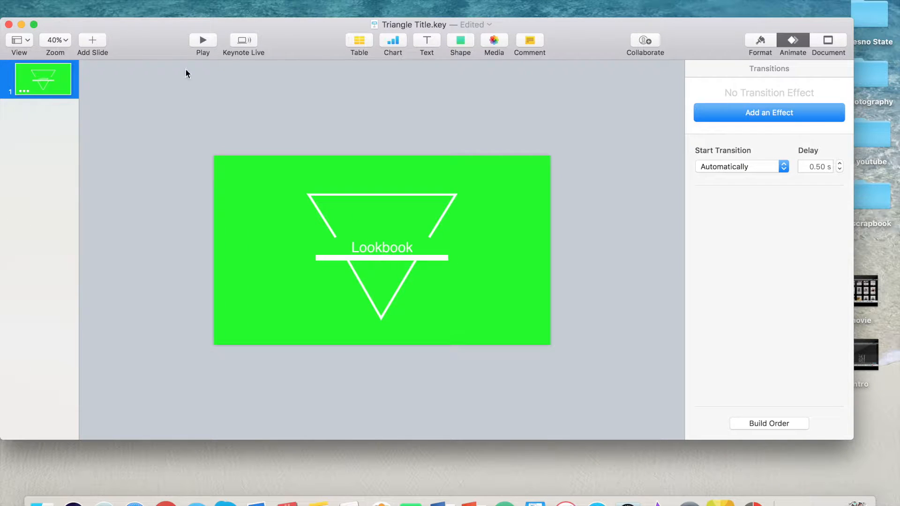
Step: Minimize the Triangle Title.key presentation and load youtube.com in the Safari tab holding the PicMonkey editor
left_click(85, 0)
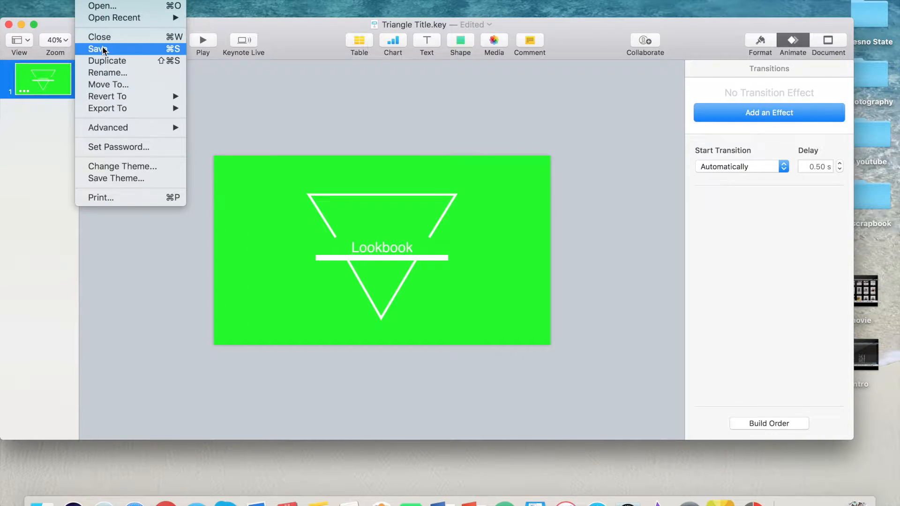
left_click(18, 31)
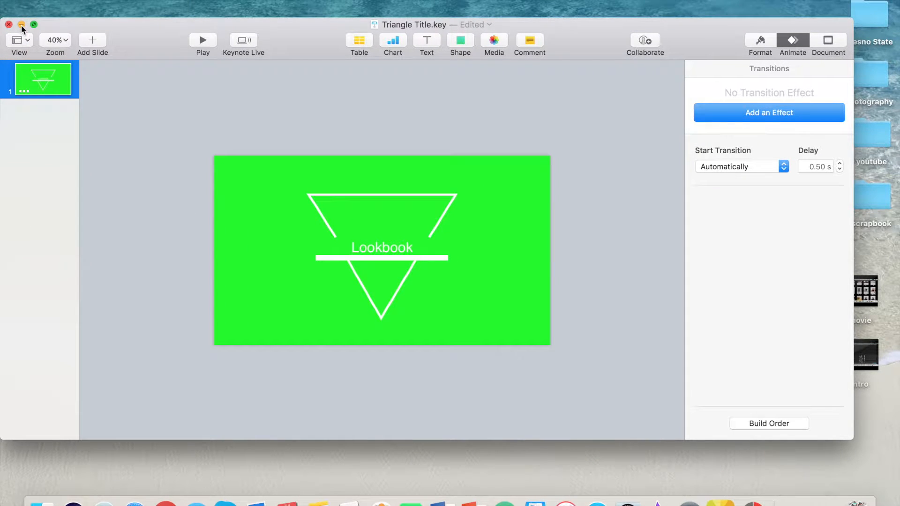
left_click(21, 25)
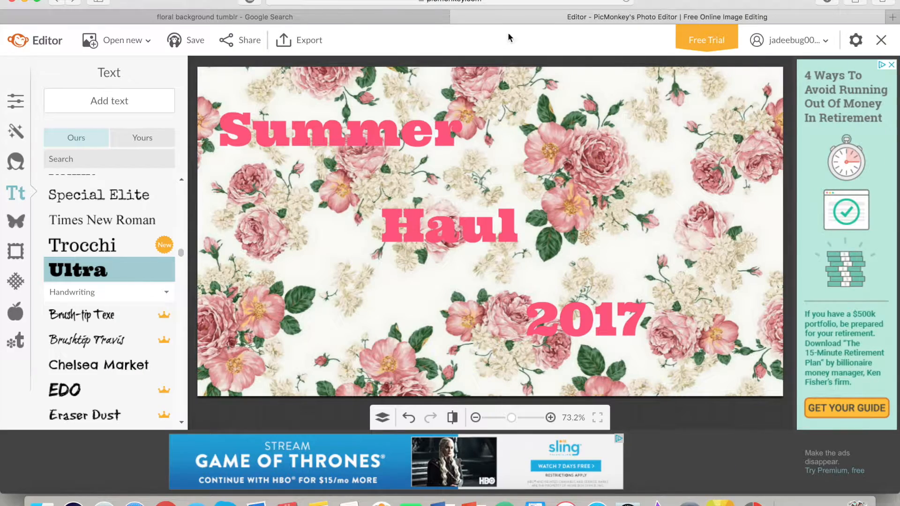
left_click(500, 2)
type("youtube.com")
key("Return")
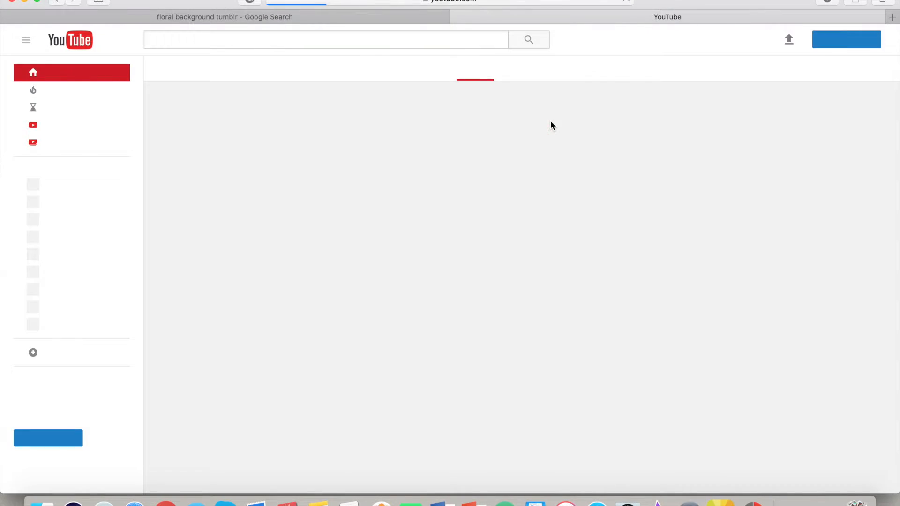
Step: Search YouTube for "free green screen" and look through the results
type("green sc")
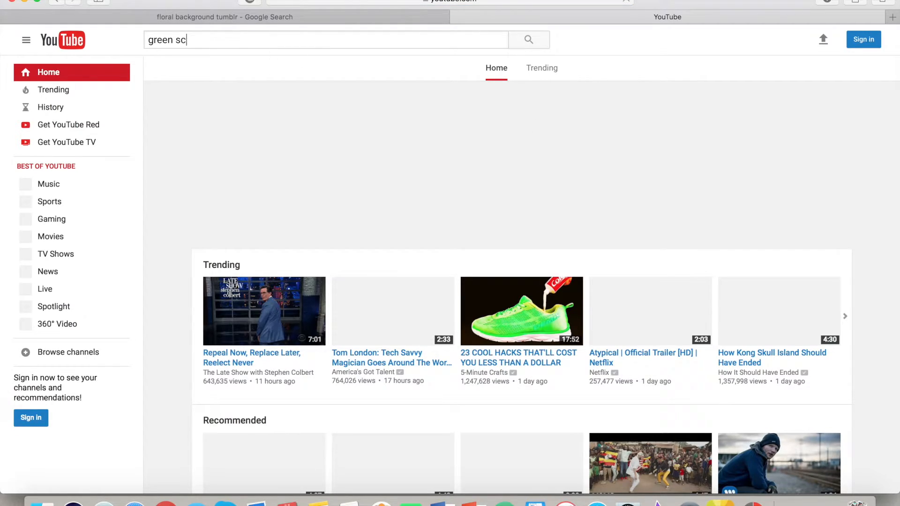
type("reen")
type("free")
key("Return")
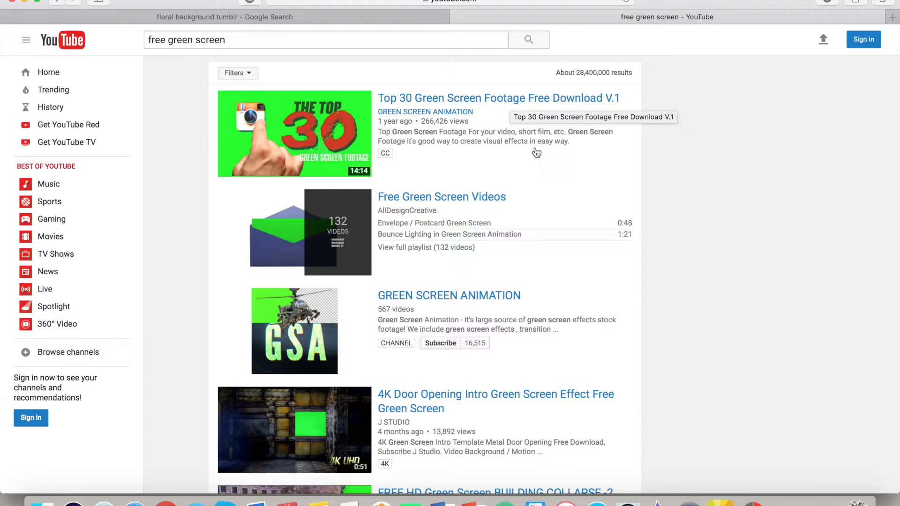
scroll(537, 152, "down", 3)
scroll(536, 154, "up", 3)
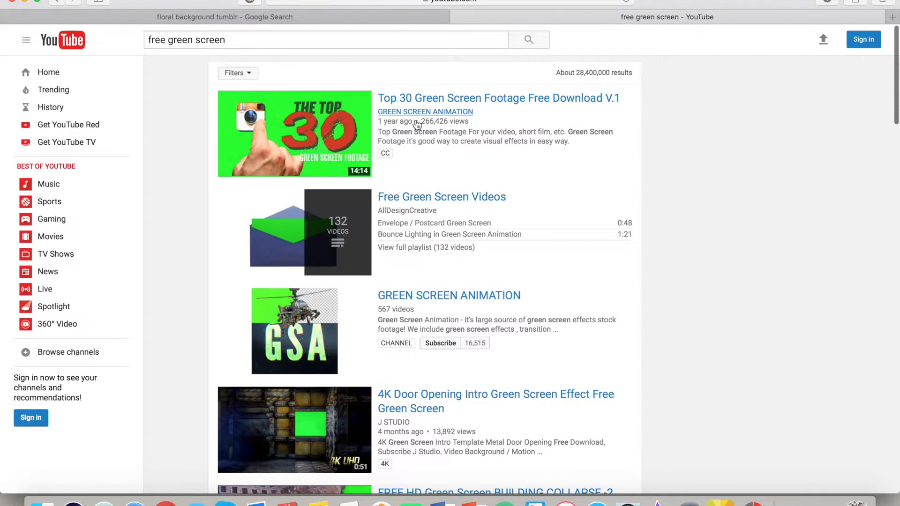